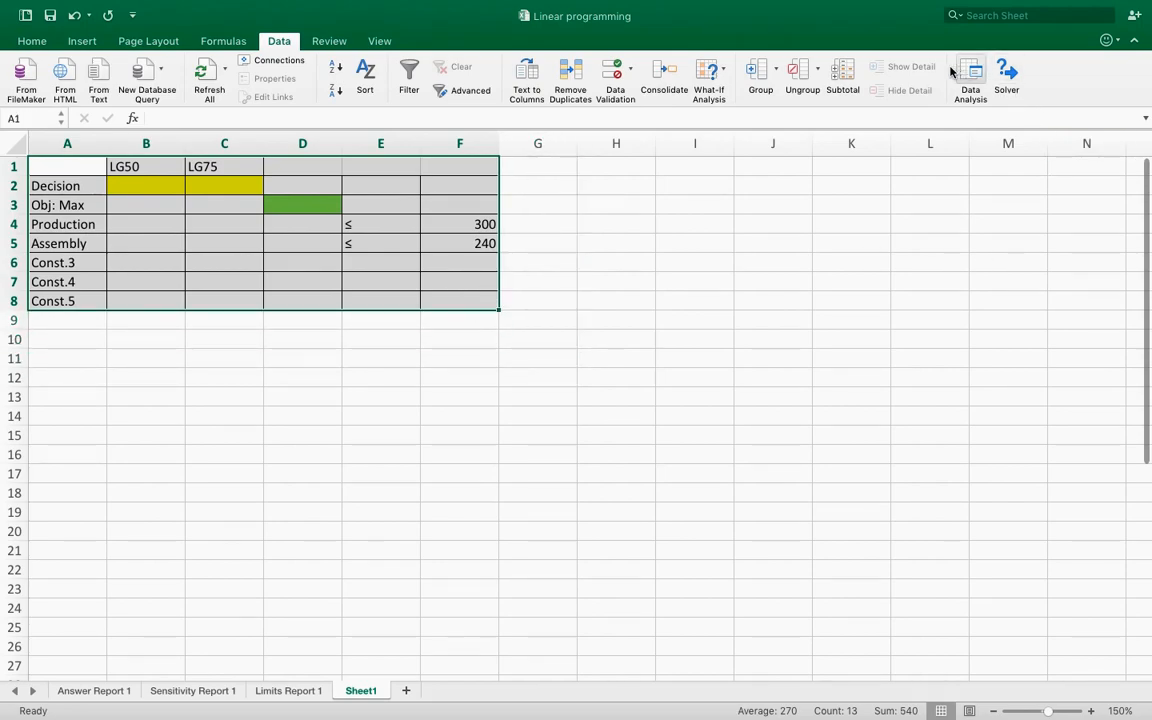
# Review the table's product headings, yellow decision cells, constraint rows, objective coefficient cells and green objective cell.
pyautogui.click(365, 319)
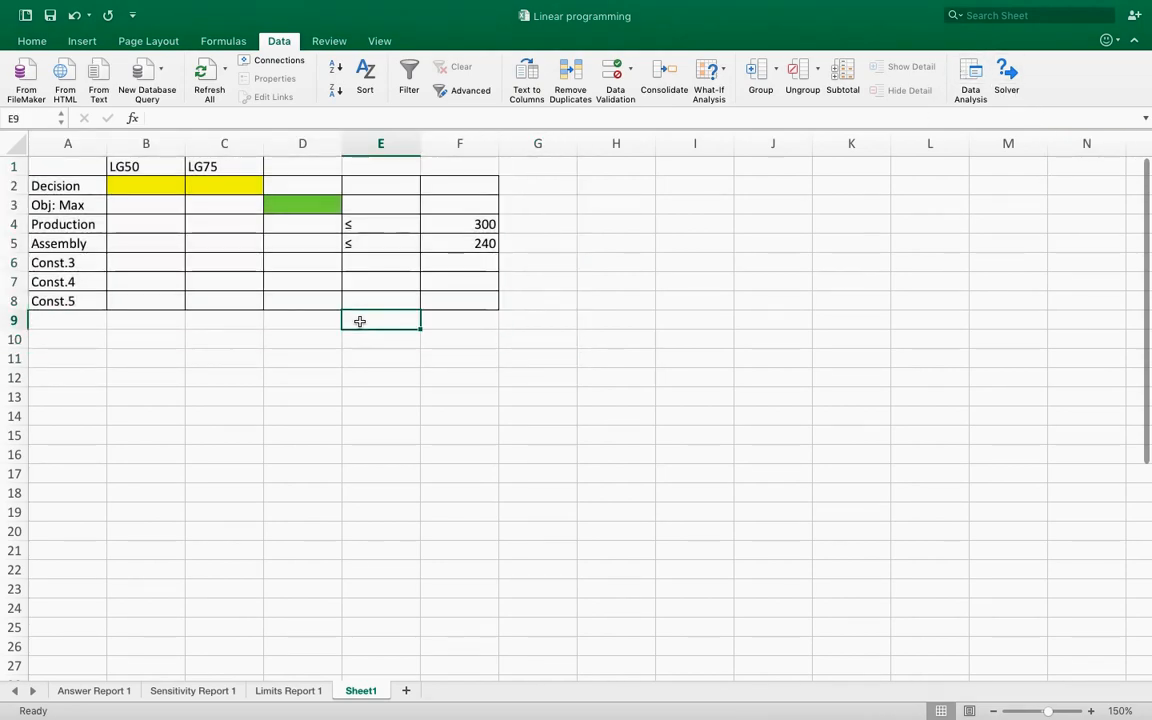
pyautogui.click(139, 188)
pyautogui.click(144, 166)
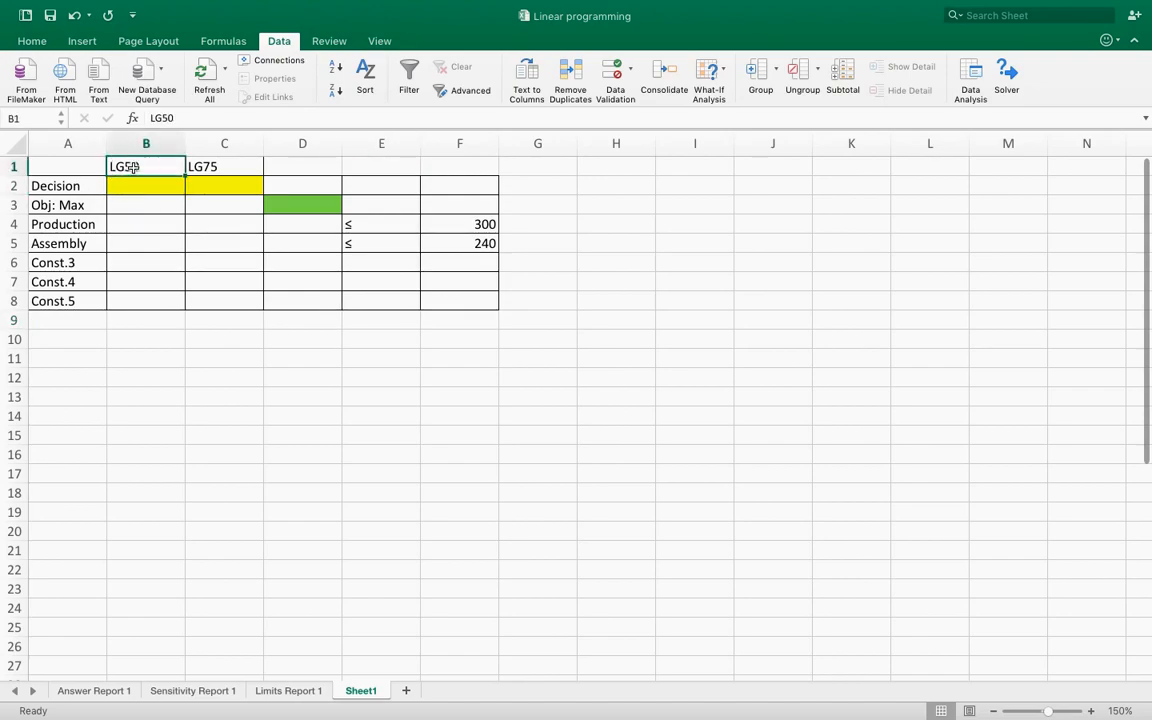
pyautogui.moveTo(62, 226); pyautogui.dragTo(64, 300)
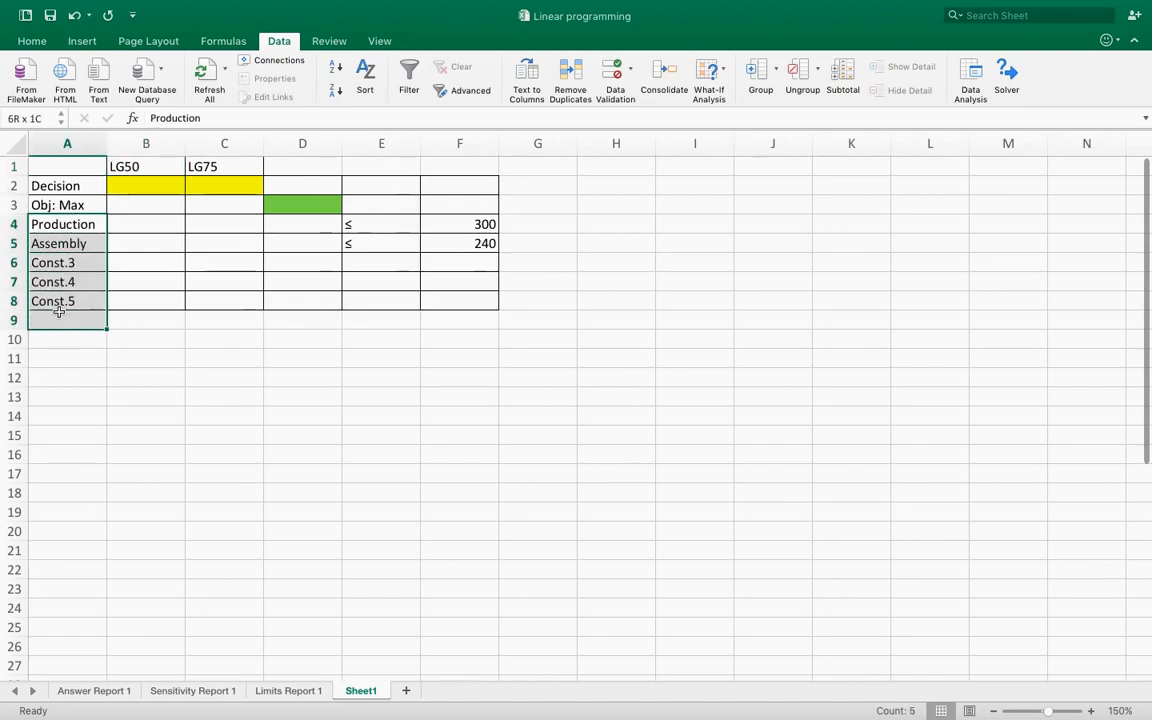
pyautogui.click(122, 202)
pyautogui.click(224, 206)
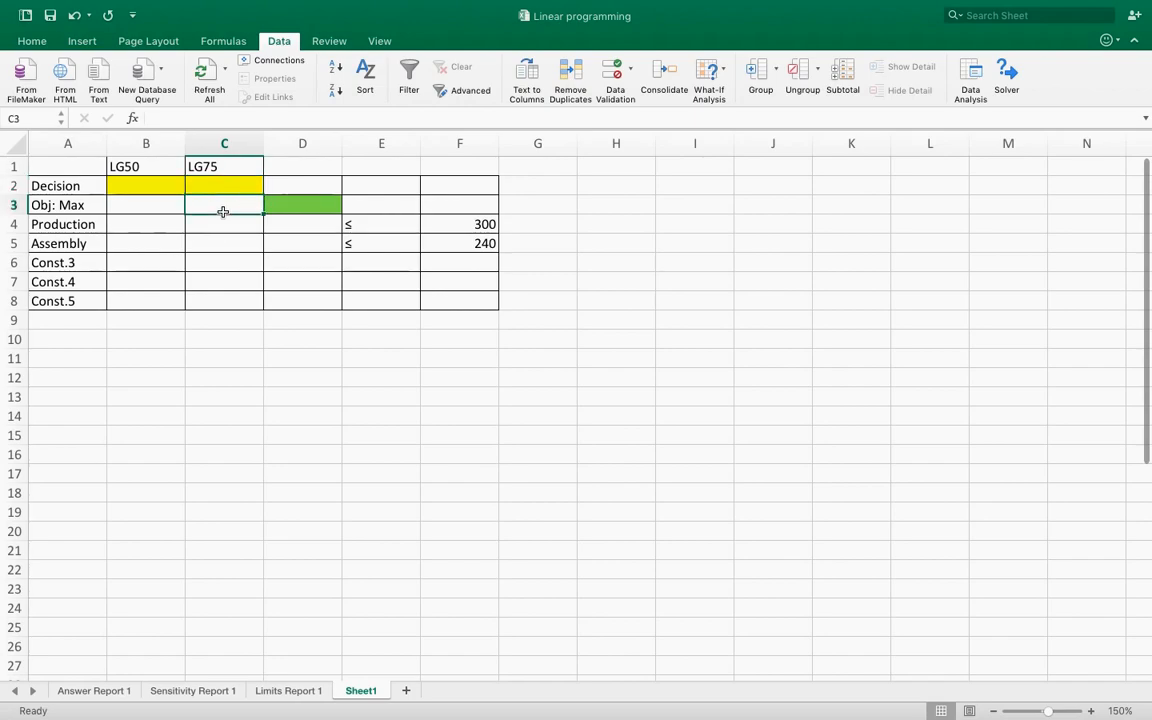
pyautogui.click(141, 188)
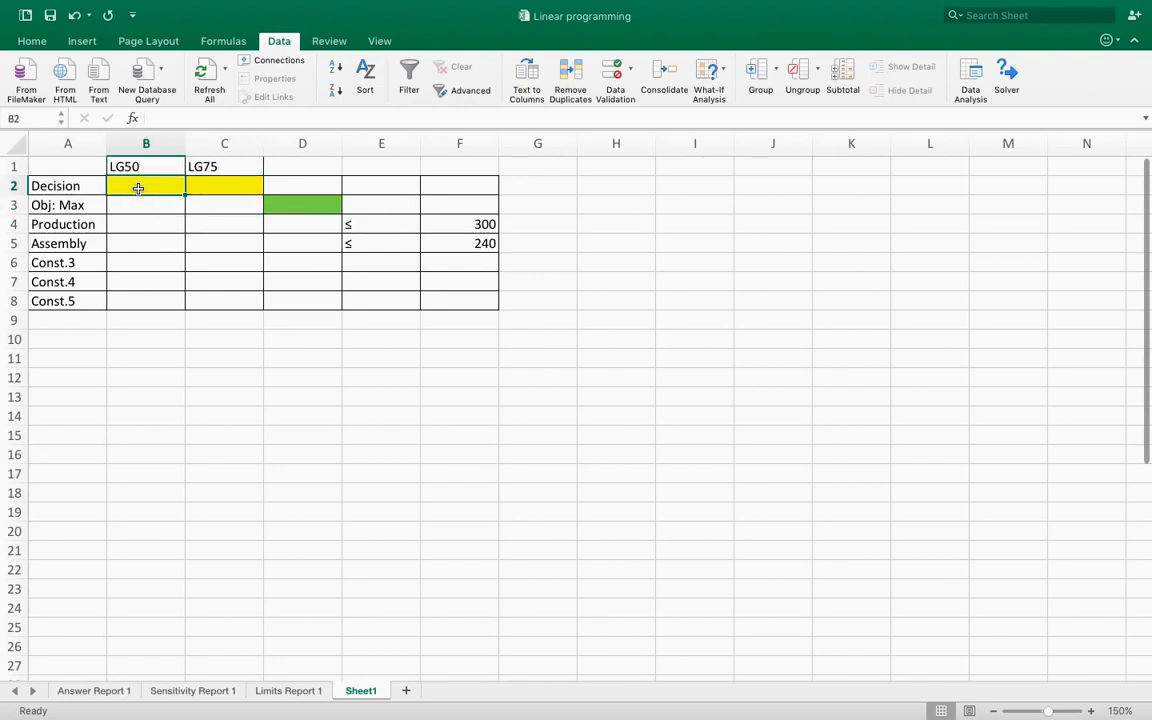
pyautogui.click(309, 210)
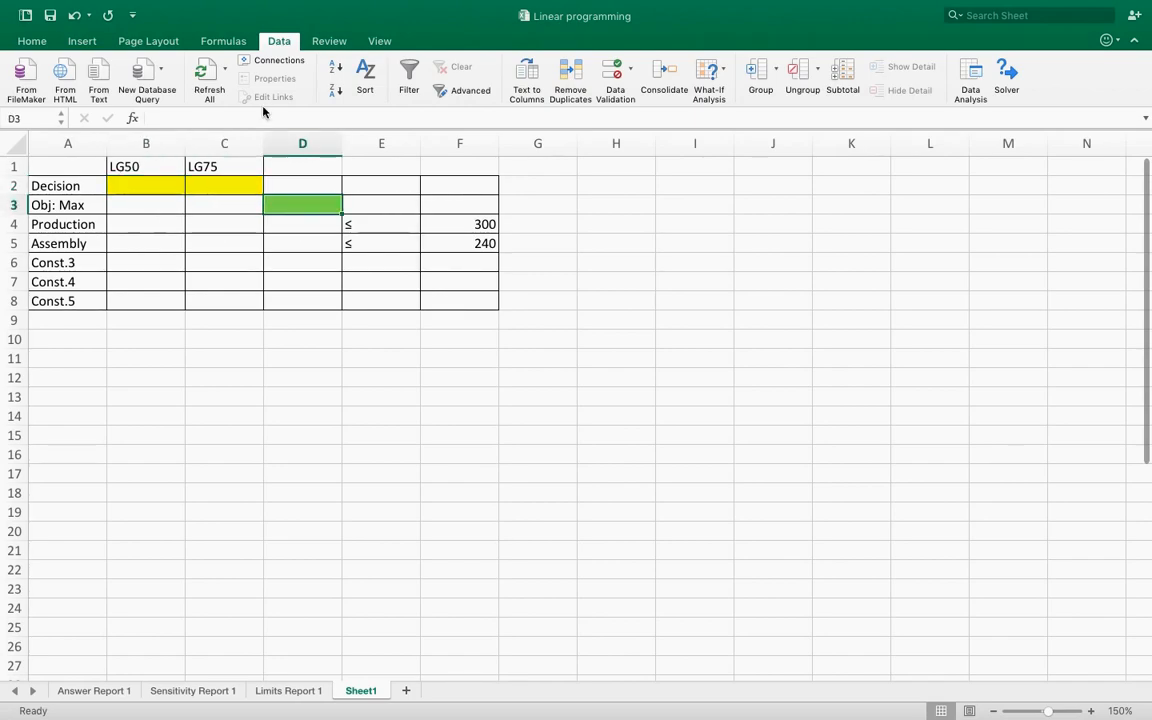
pyautogui.hscroll(1, 236, 266)
pyautogui.hscroll(-1, 165, 313)
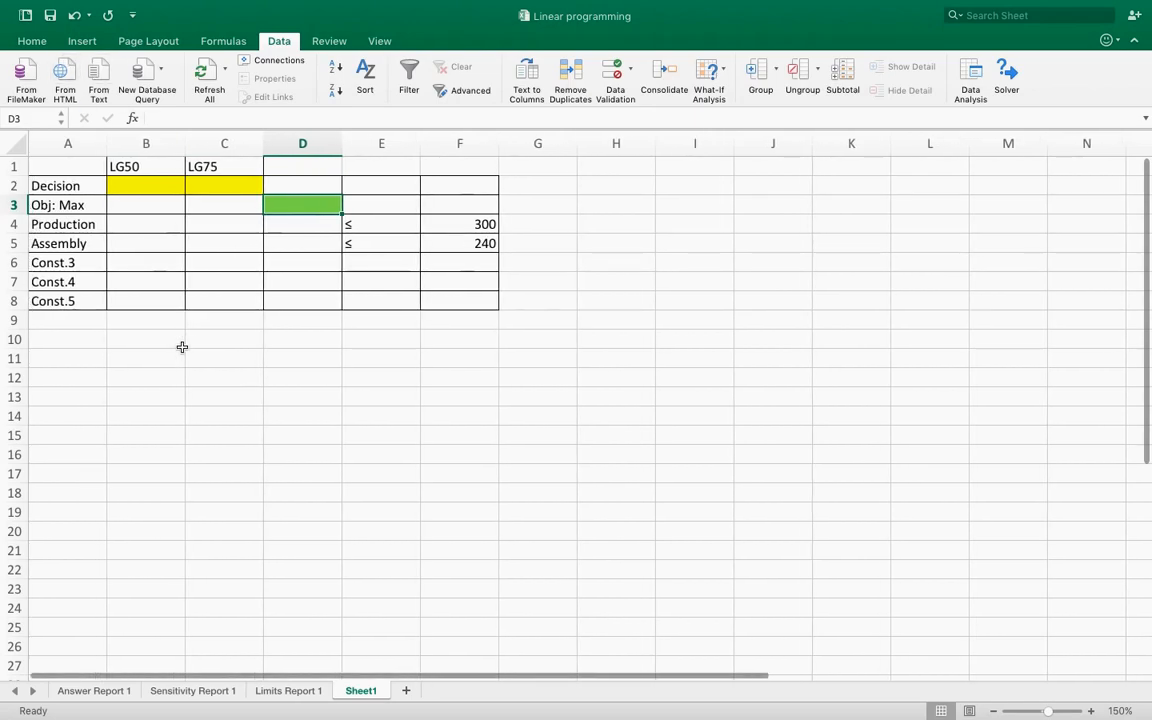
# Enter the objective coefficients in the Obj: Max row: 50 for LG50 and 75 for LG75.
pyautogui.click(140, 204)
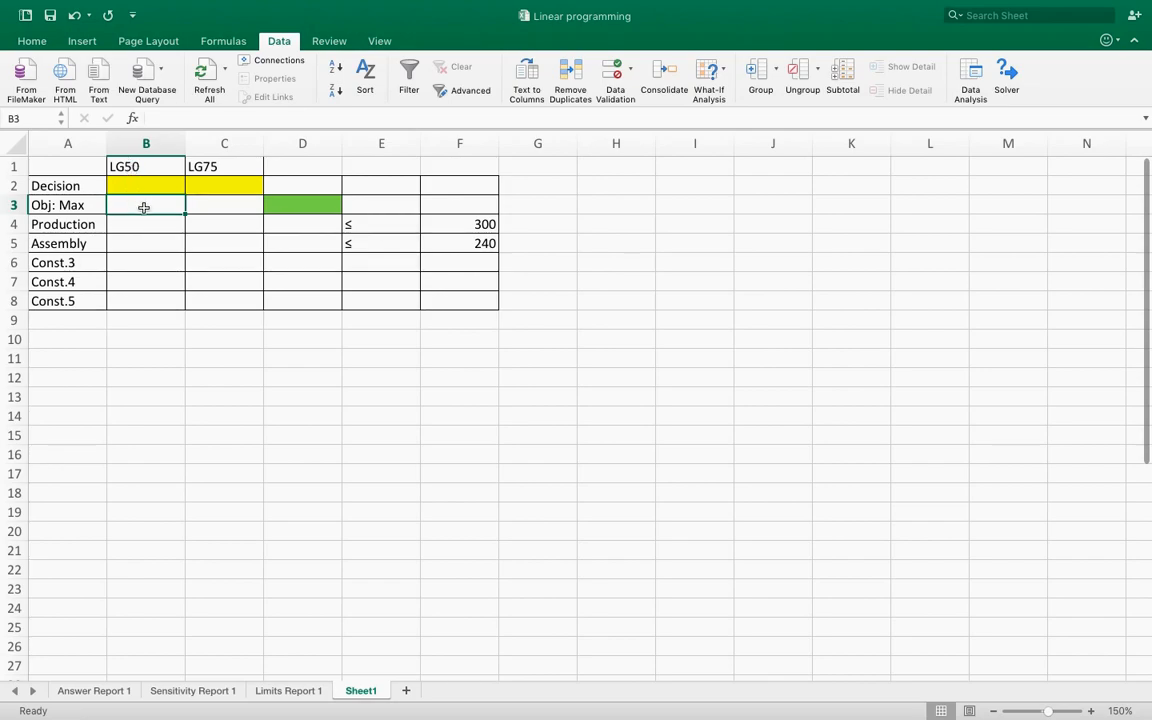
pyautogui.write('50')
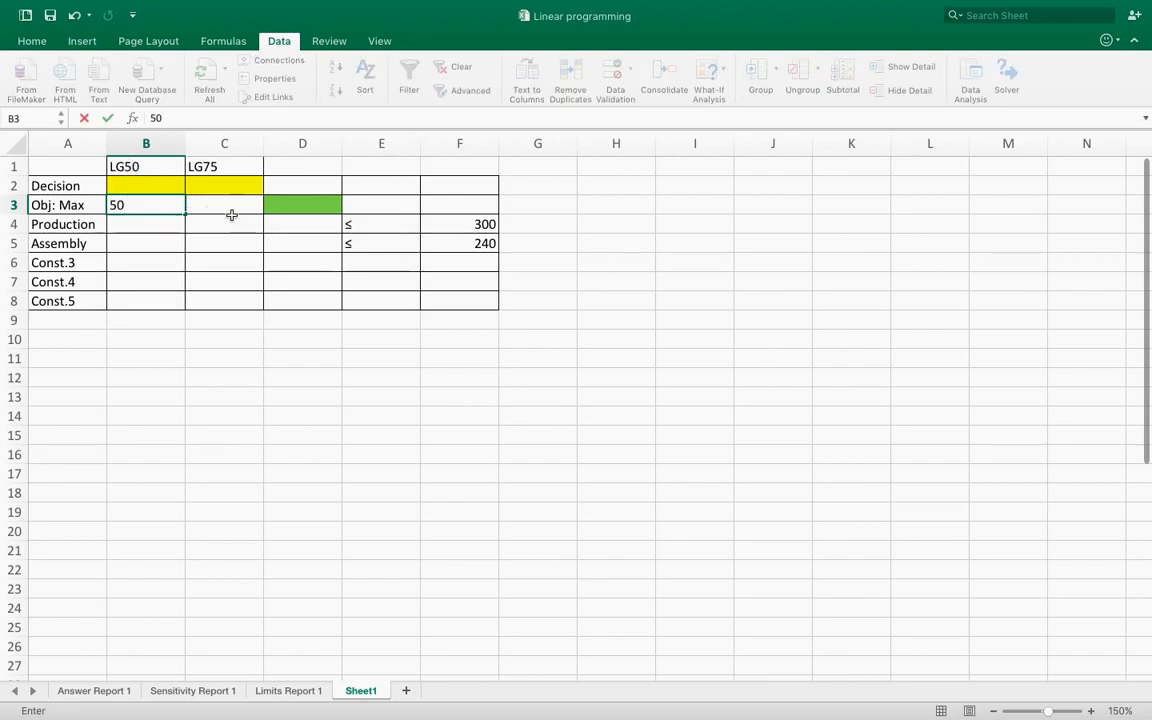
pyautogui.click(231, 216)
pyautogui.click(227, 203)
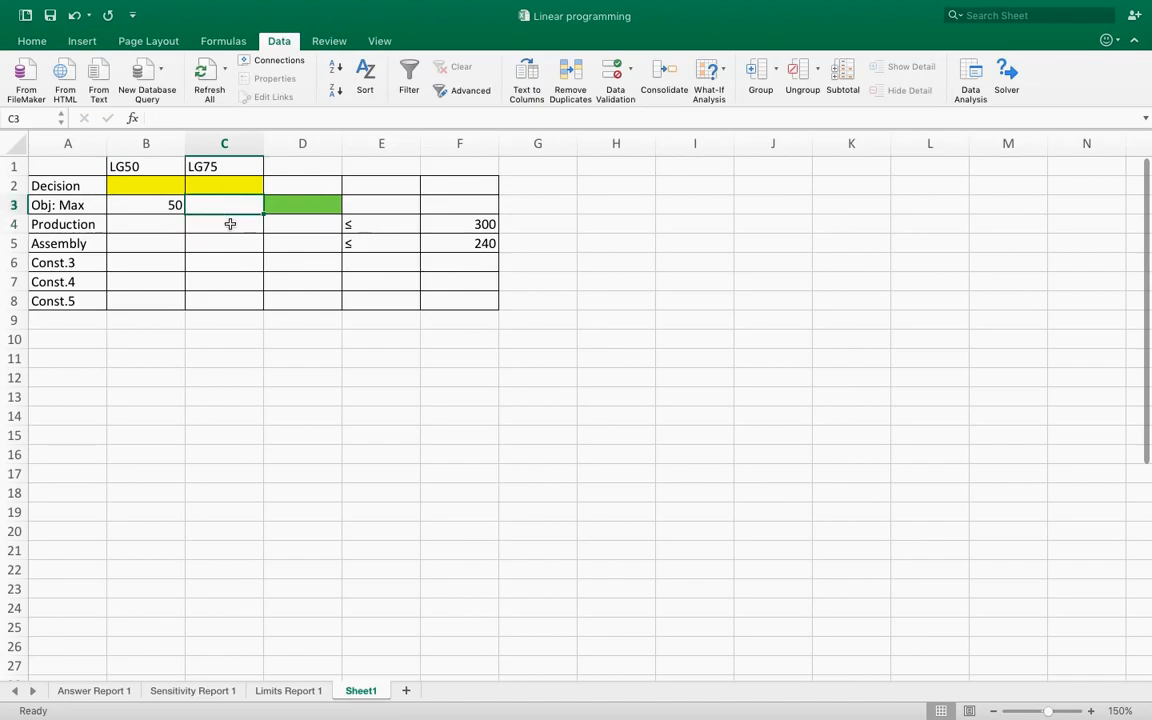
pyautogui.write('75')
# Check the man-hour requirements in the Word problem, and enter LG50's hours in Excel: 2 for Production and 1 for Assembly.
pyautogui.click(149, 224)
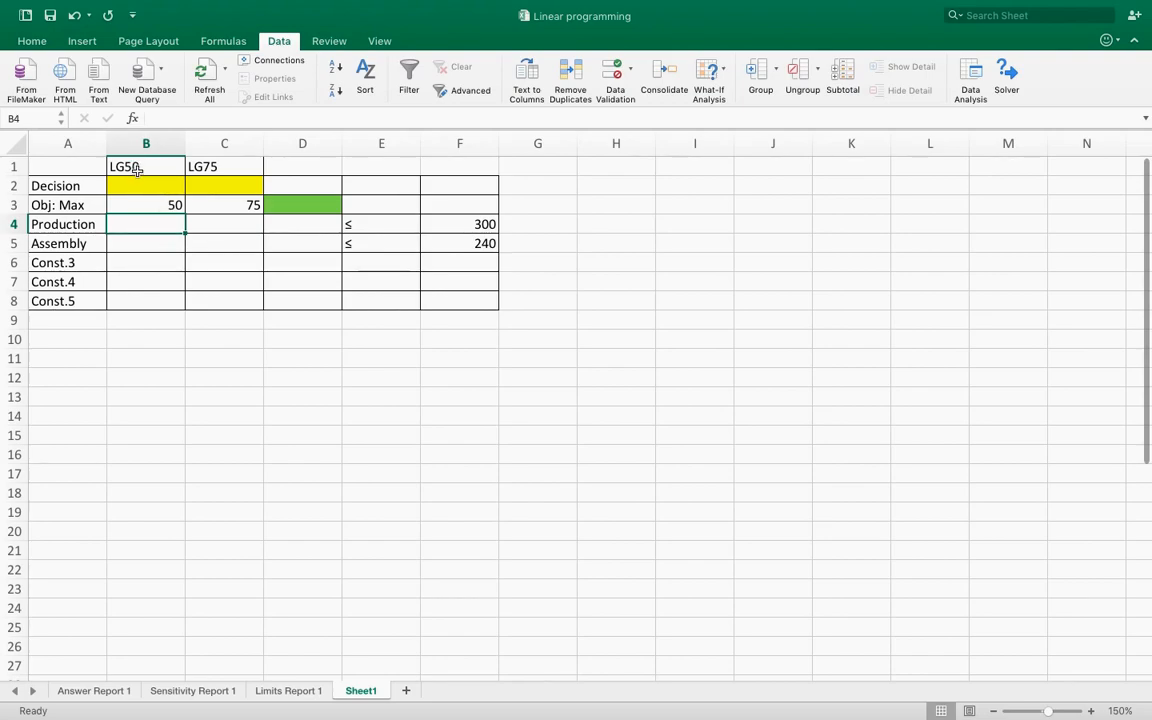
pyautogui.hotkey('ctrl', 'Right')
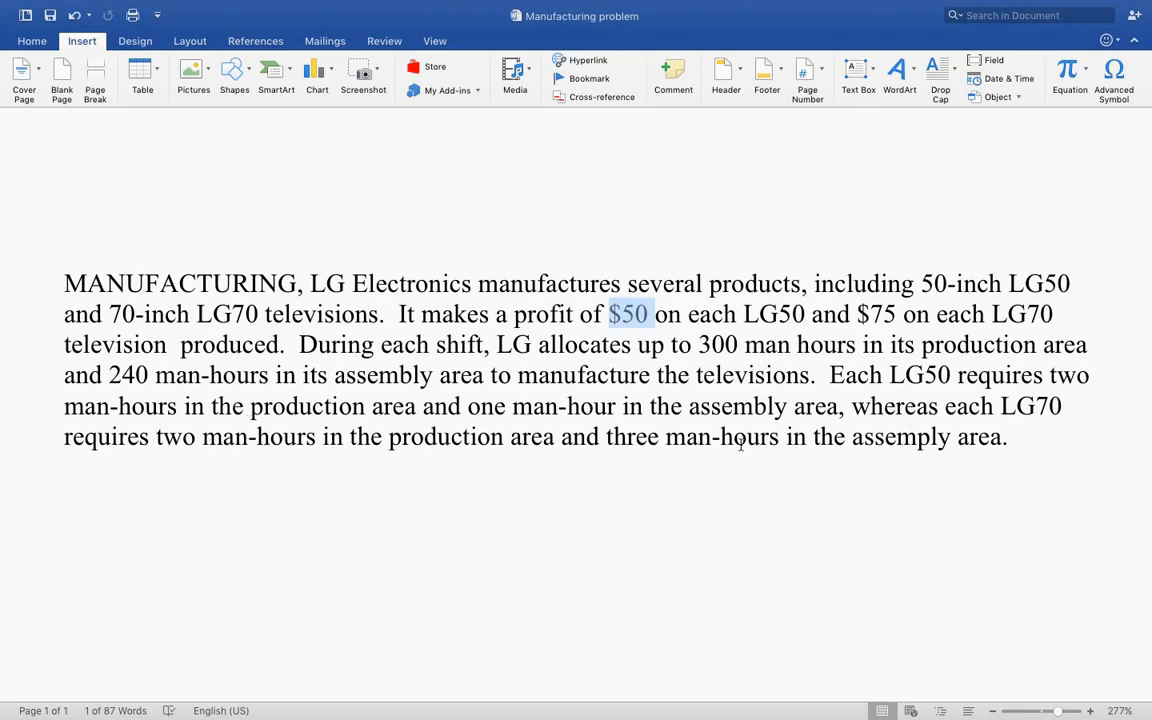
pyautogui.hotkey('ctrl', 'Left')
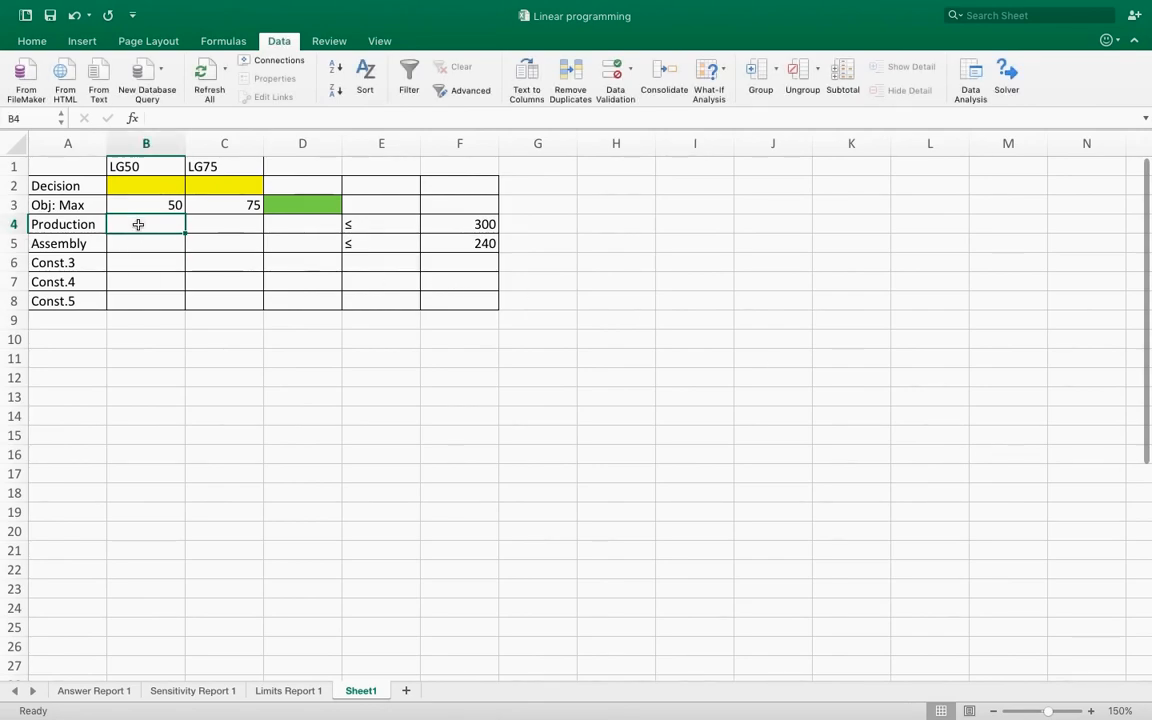
pyautogui.write('2')
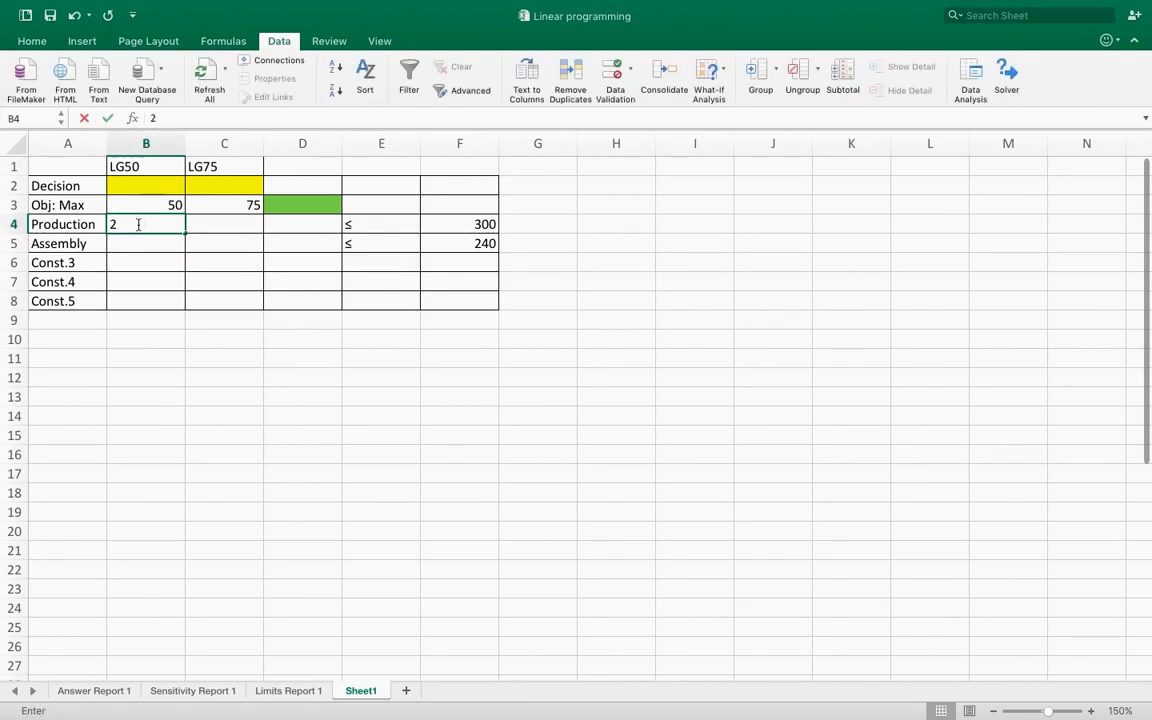
pyautogui.click(137, 244)
pyautogui.write('1')
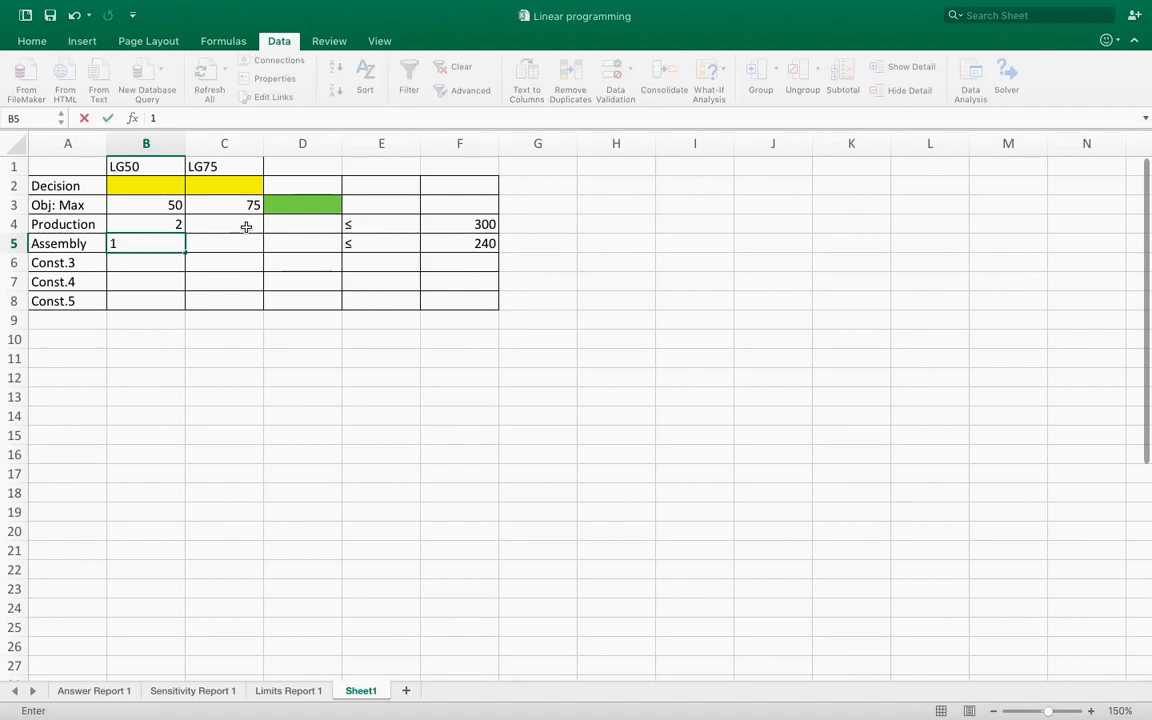
# Enter LG75's hours in the constraint rows: 2 for Production and 3 for Assembly.
pyautogui.click(244, 225)
pyautogui.write('2')
pyautogui.click(238, 246)
pyautogui.write('3')
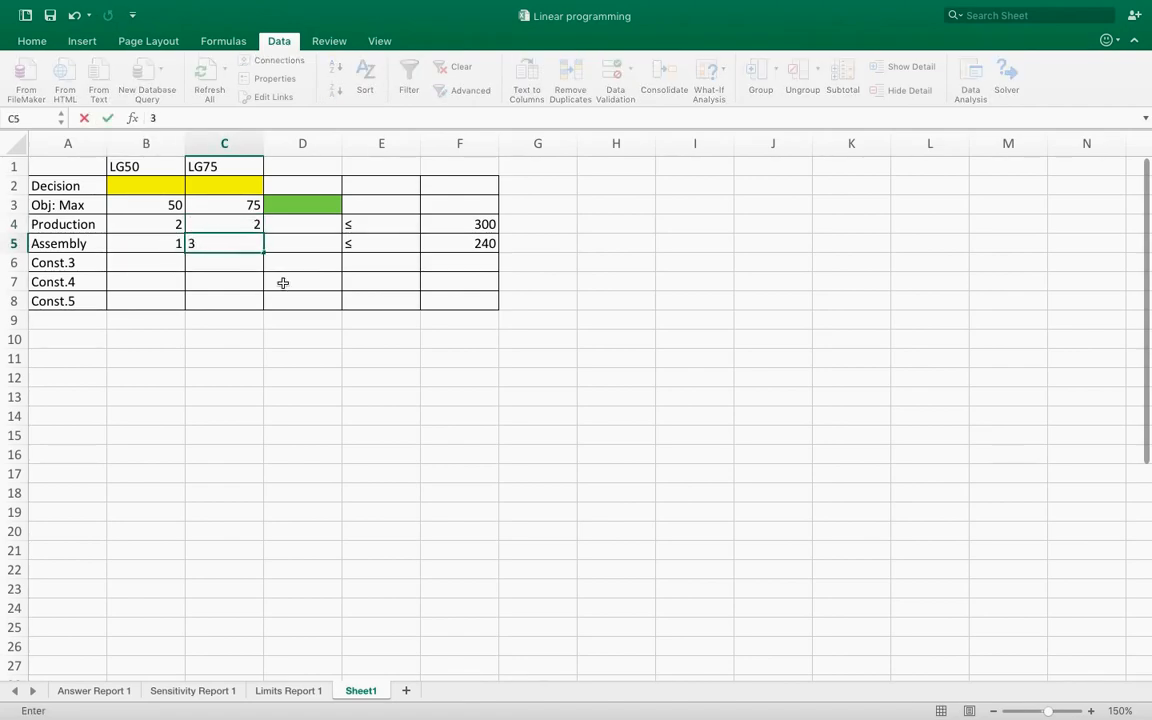
pyautogui.click(229, 259)
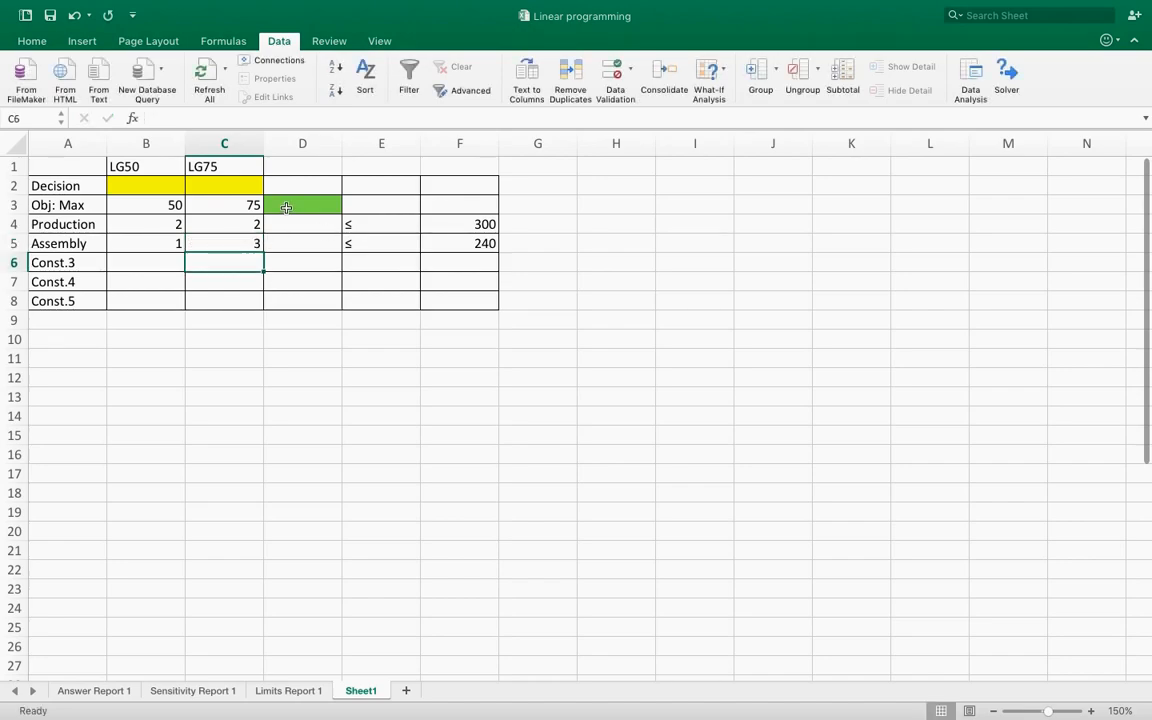
pyautogui.click(286, 207)
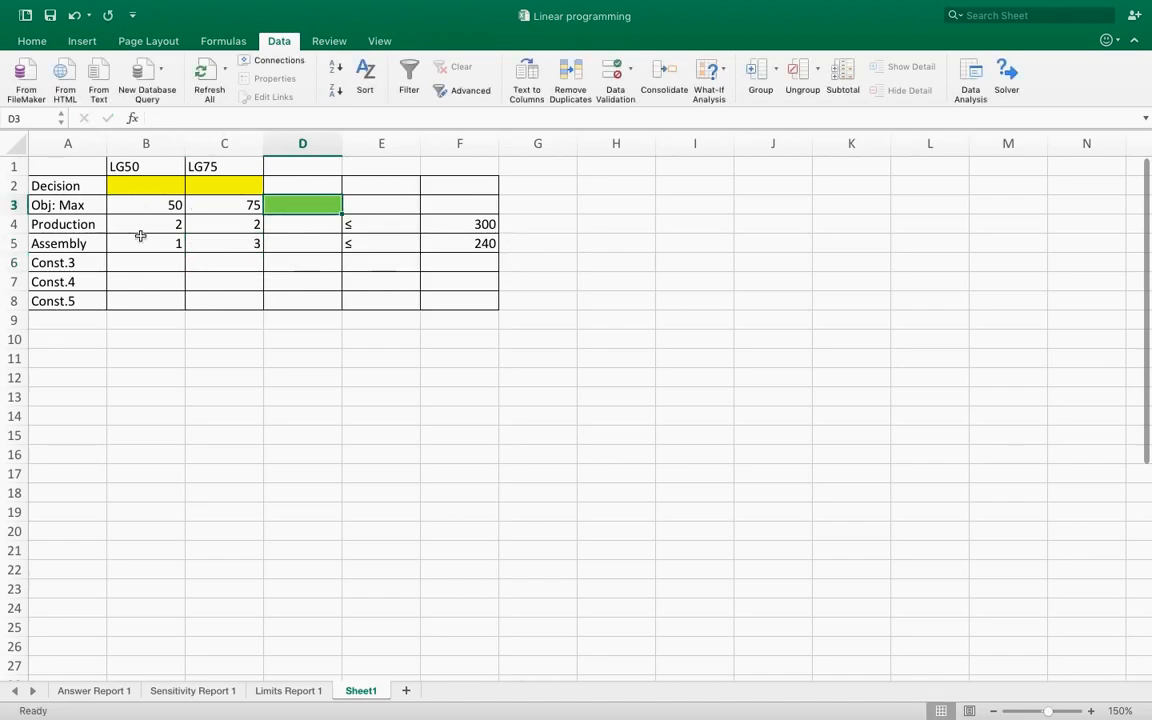
# Clear the unused constraint labels Const.3 to Const.5 from A6:A8.
pyautogui.click(50, 263)
pyautogui.moveTo(50, 263); pyautogui.dragTo(77, 264)
pyautogui.click(68, 299)
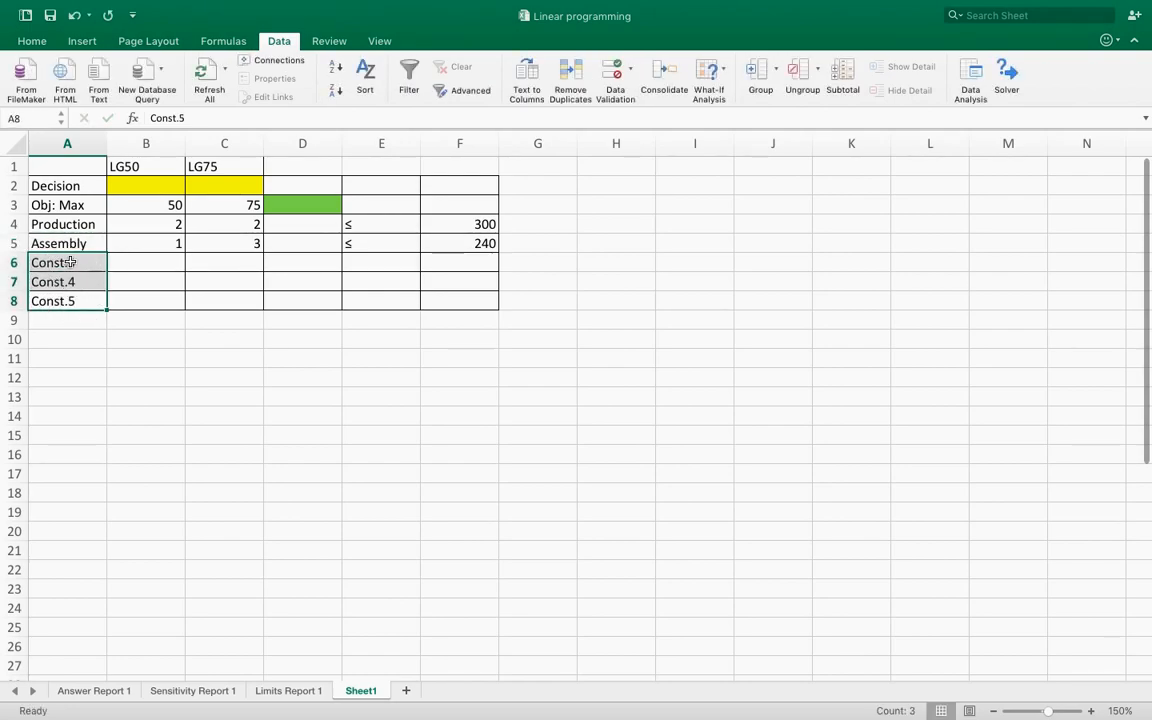
pyautogui.press('Delete')
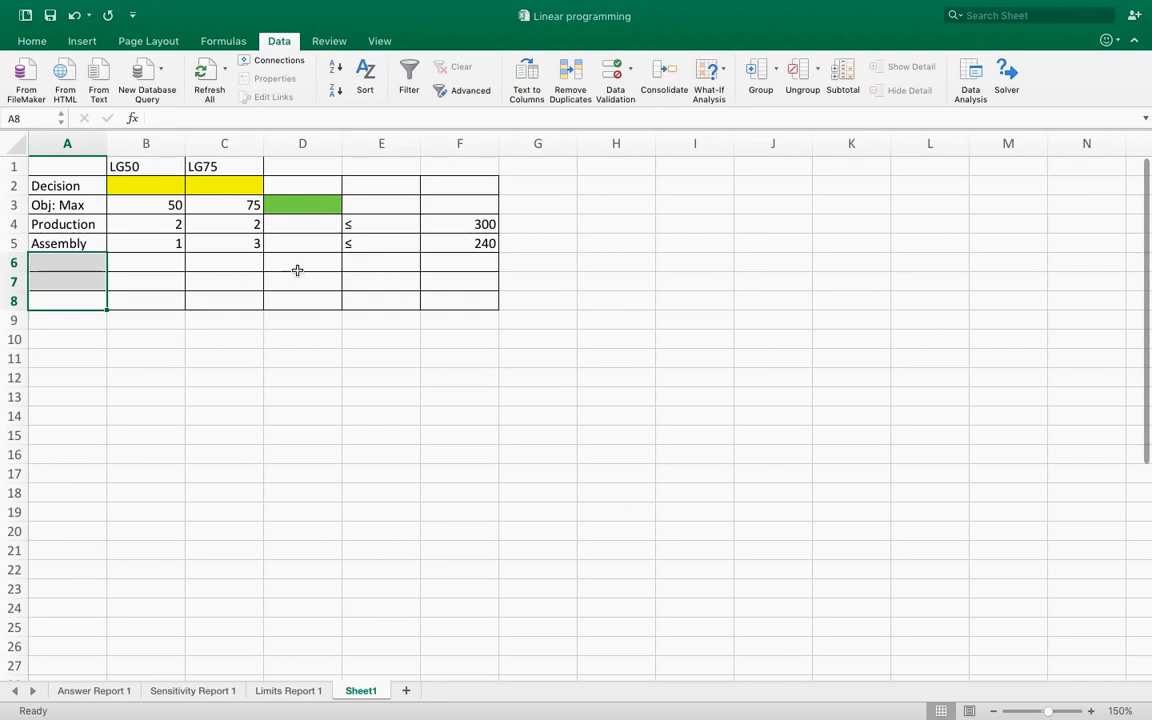
# Begin the objective formula in D3 with the LG50 profit term, =(B3*$B$2)+(, using an absolute reference to the decision cell.
pyautogui.click(302, 209)
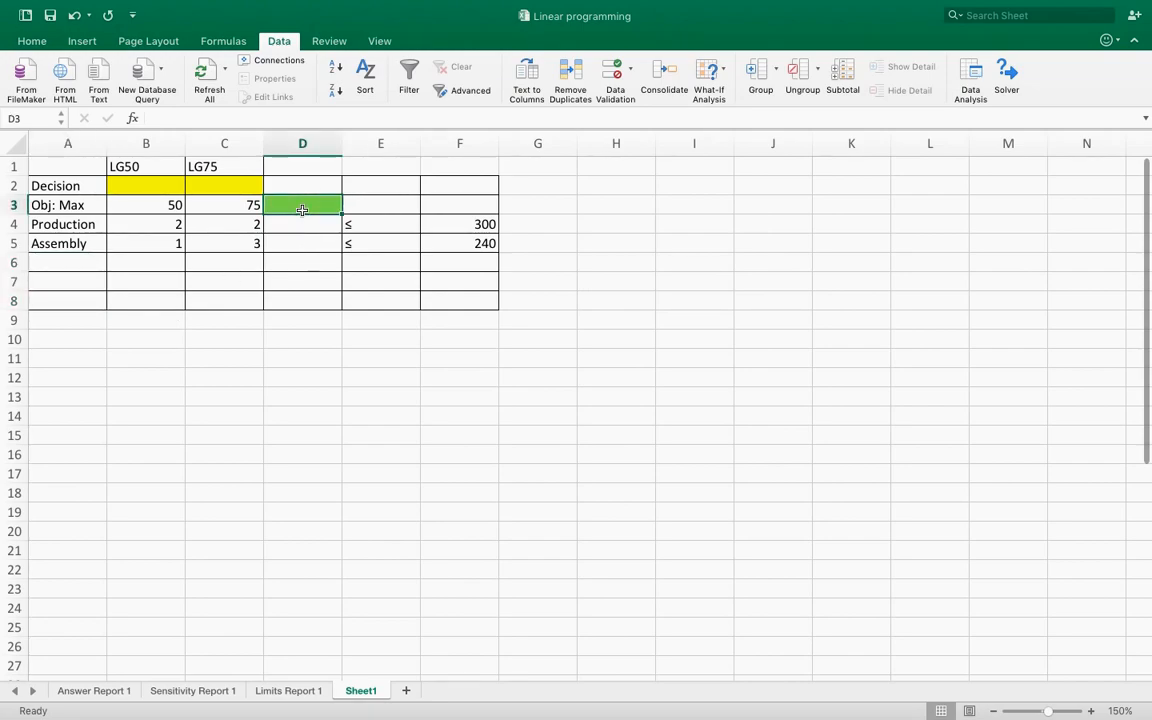
pyautogui.write('=')
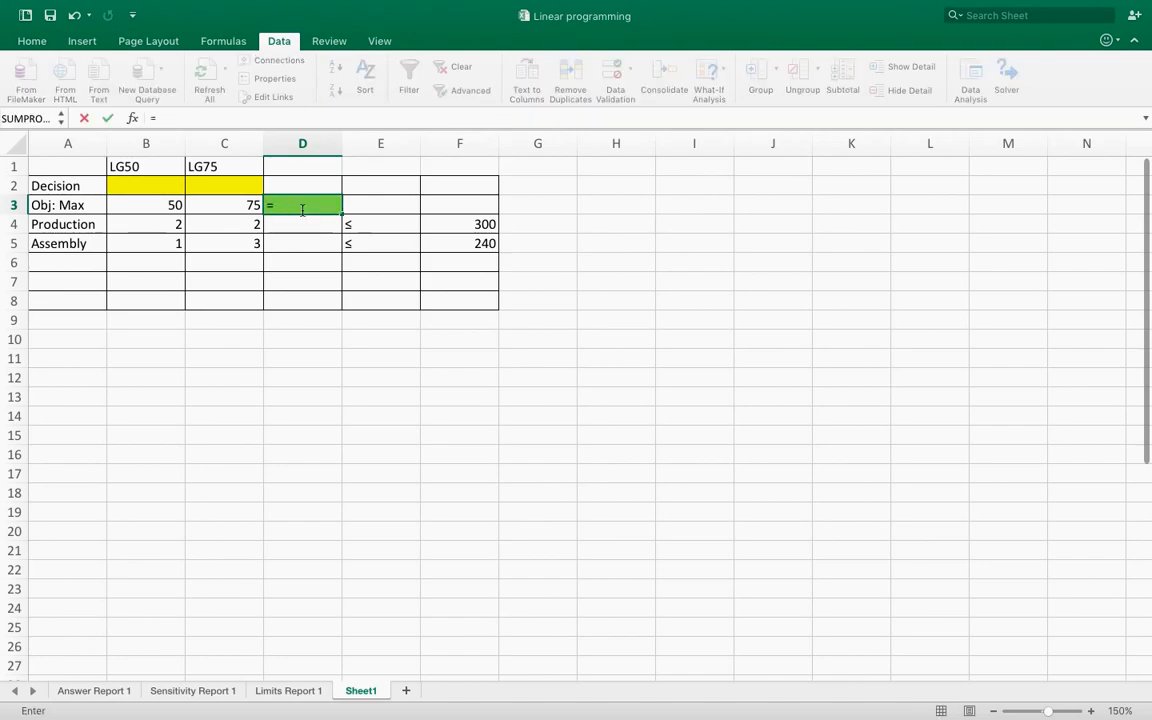
pyautogui.click(156, 207)
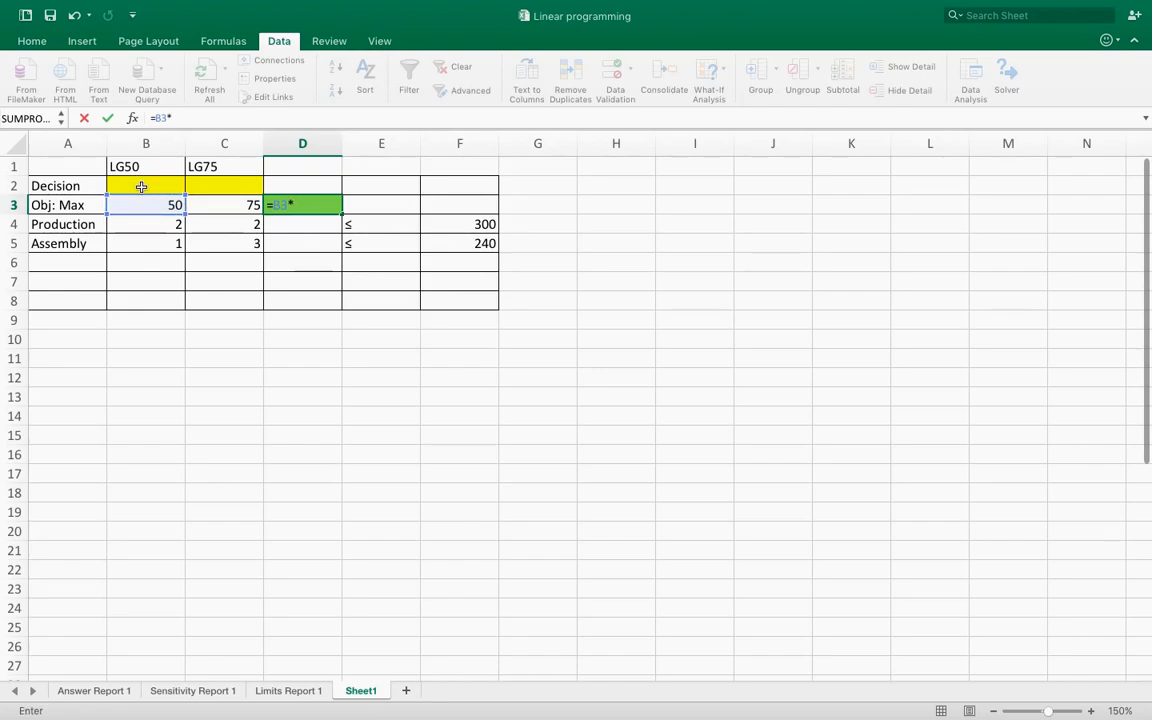
pyautogui.click(140, 188)
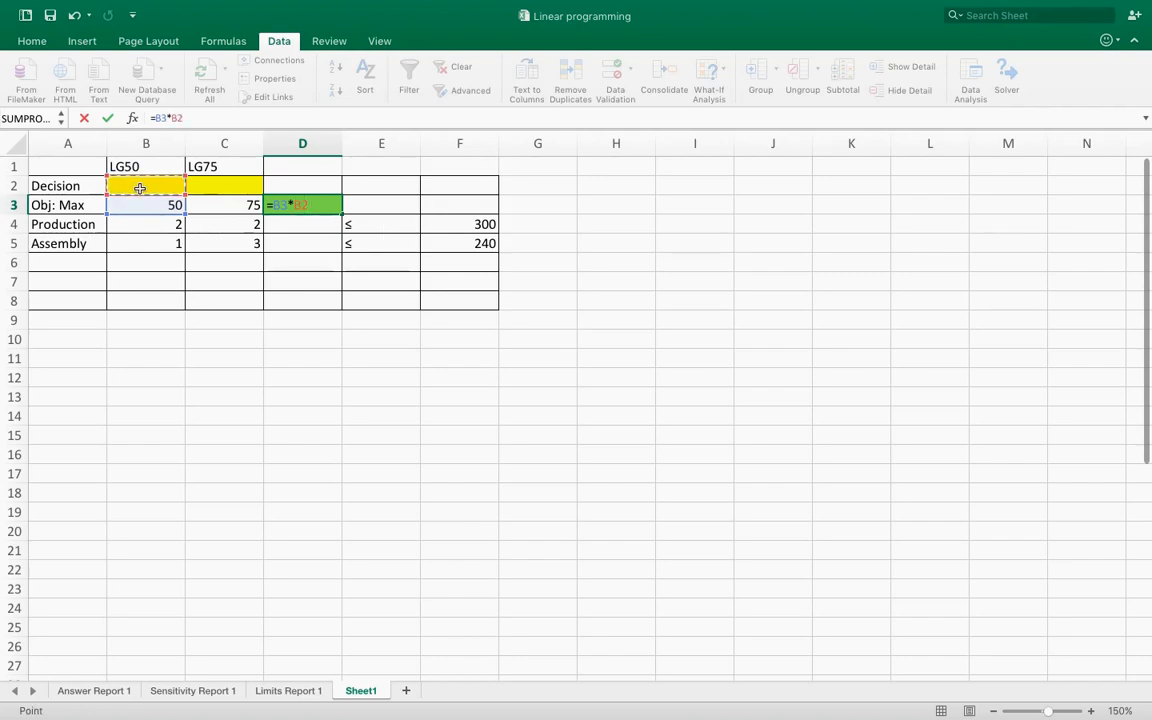
pyautogui.click(172, 118)
pyautogui.write('$B$2)+')
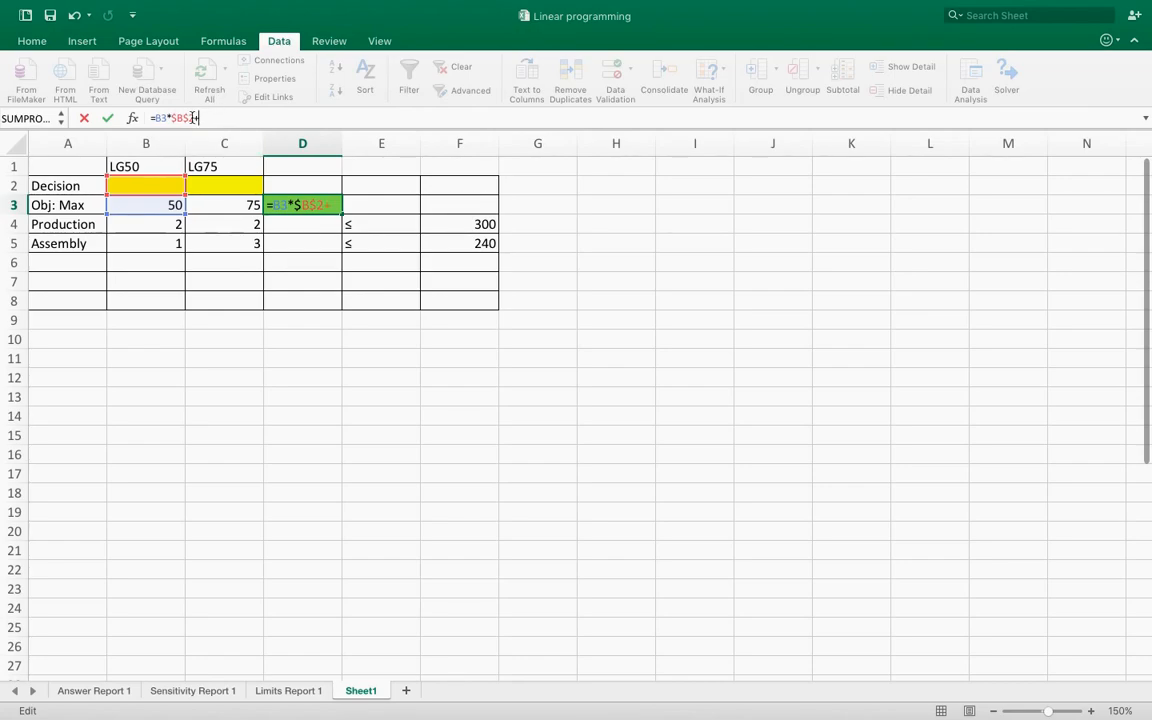
pyautogui.click(152, 117)
pyautogui.write('(')
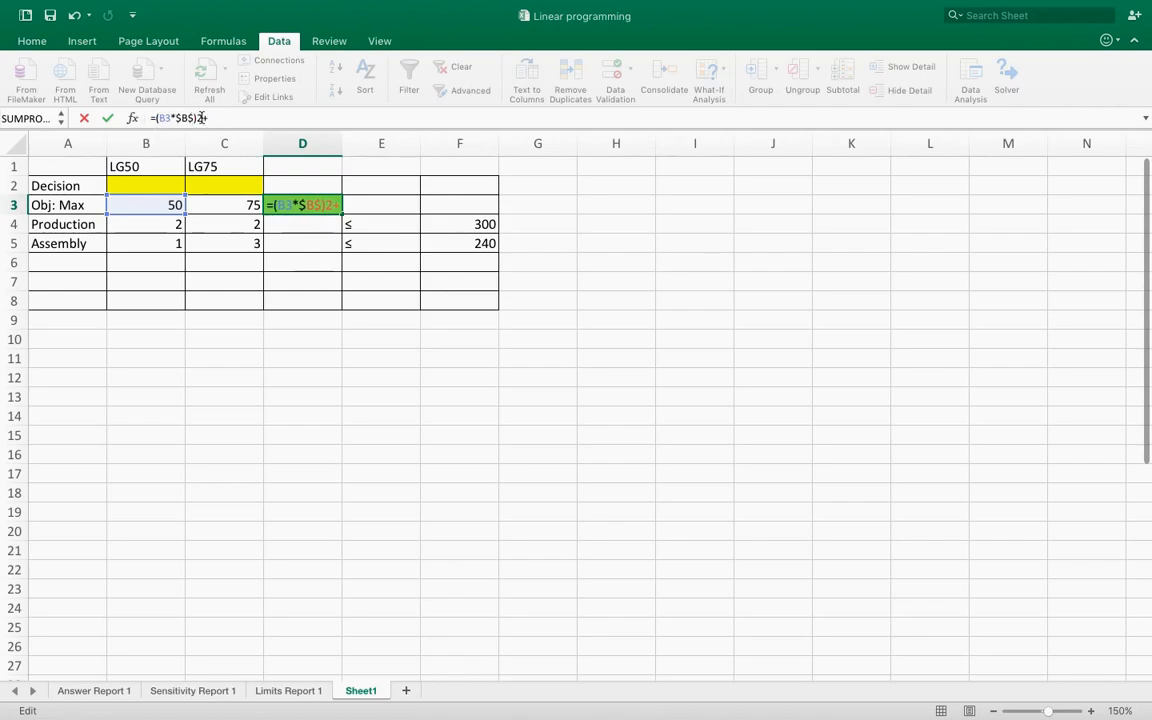
pyautogui.write('2)')
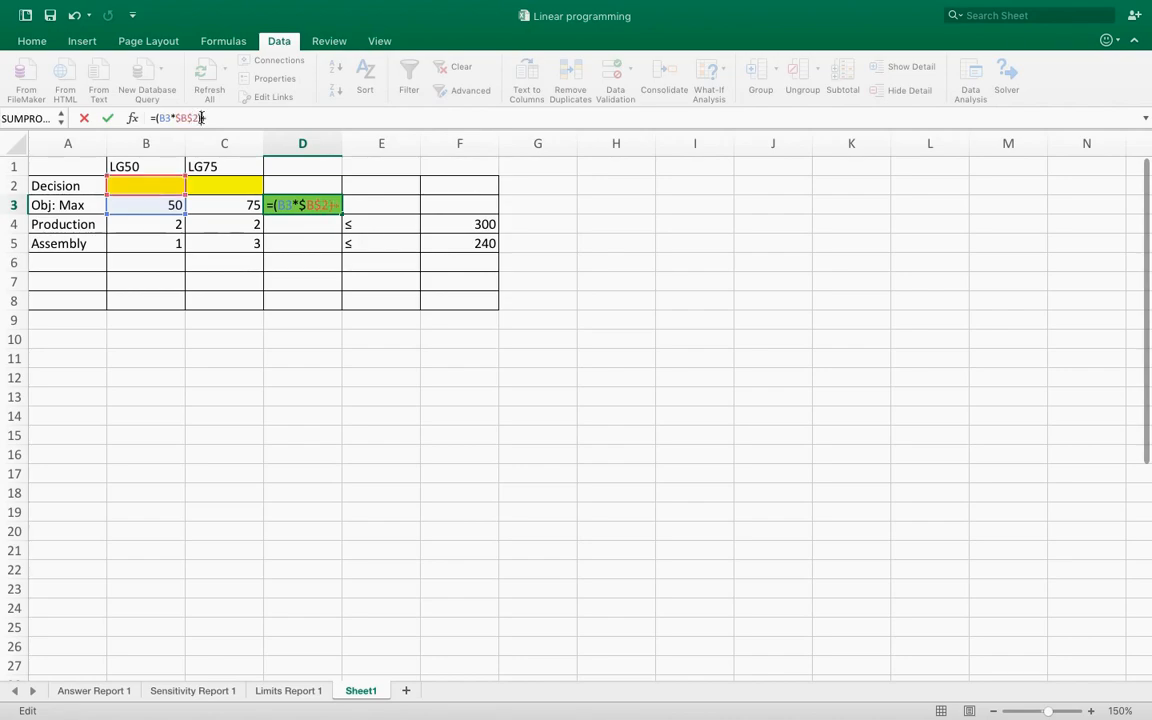
pyautogui.write('(')
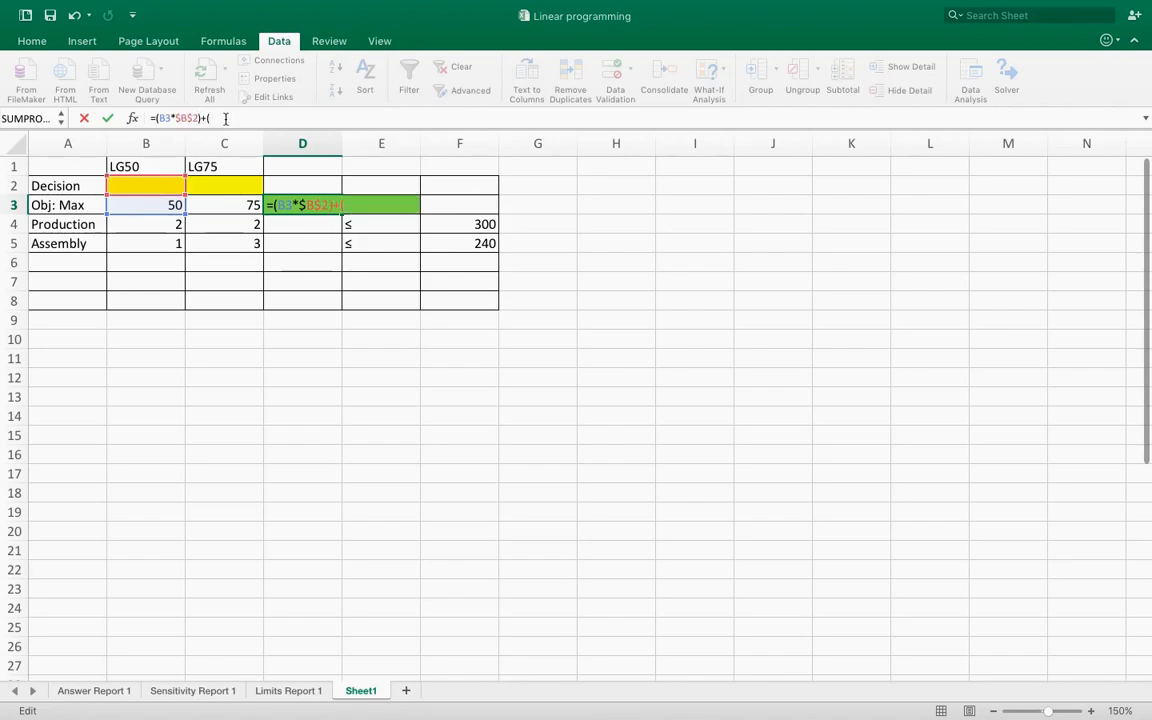
# Complete the D3 formula with the LG75 term and accept the proposed correction =(B3*$B$2)+(C3*$C2).
pyautogui.click(220, 205)
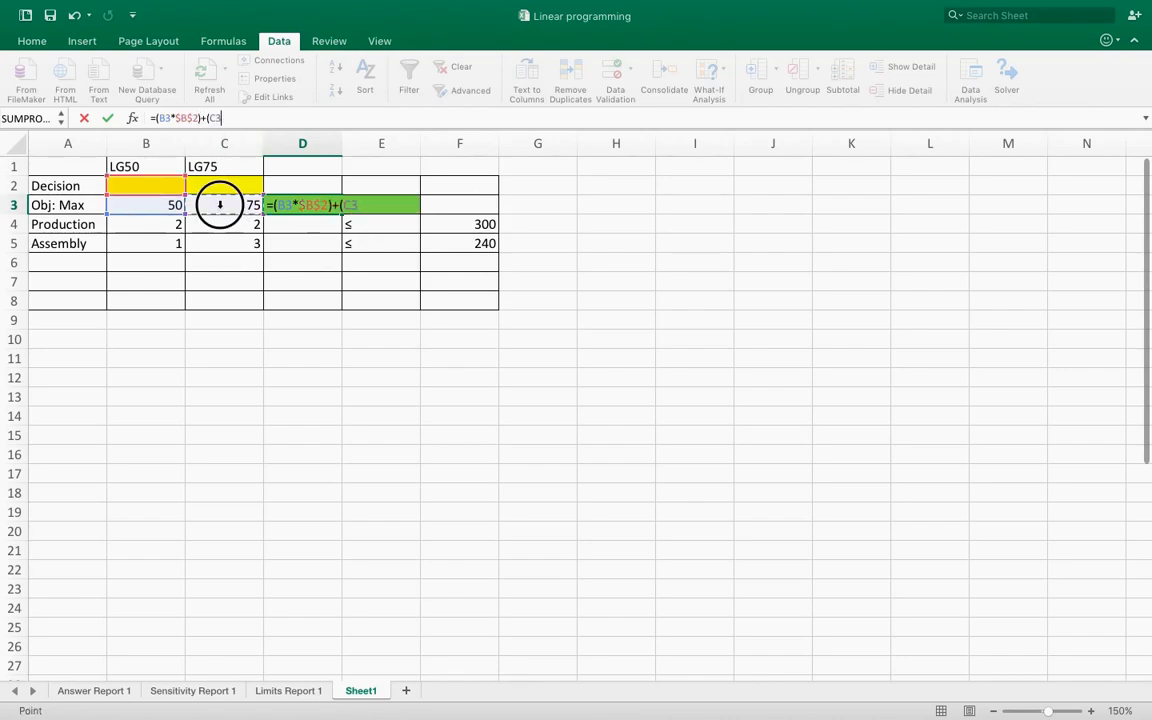
pyautogui.write('*')
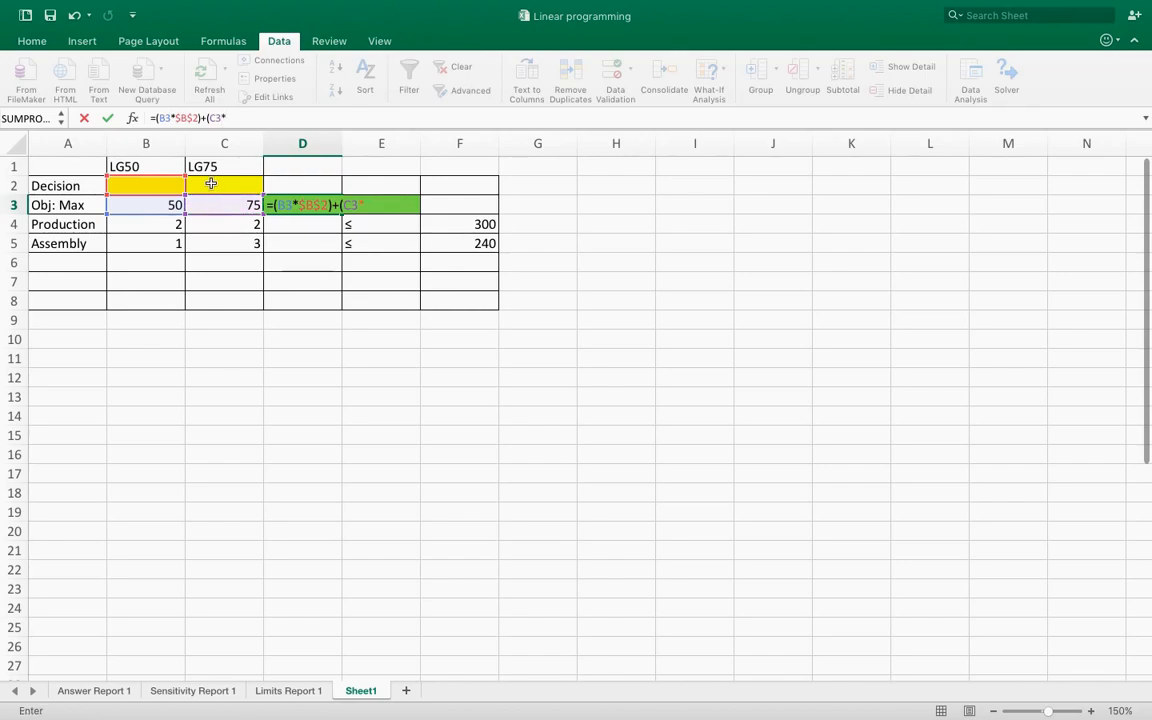
pyautogui.click(206, 180)
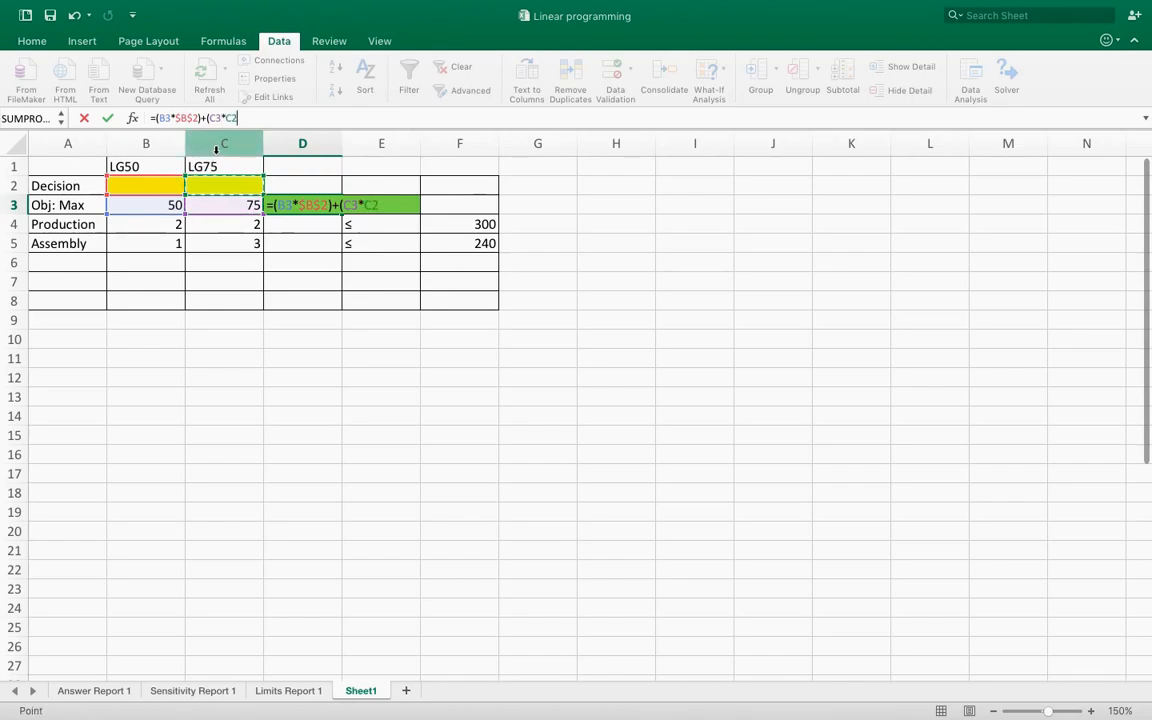
pyautogui.click(226, 118)
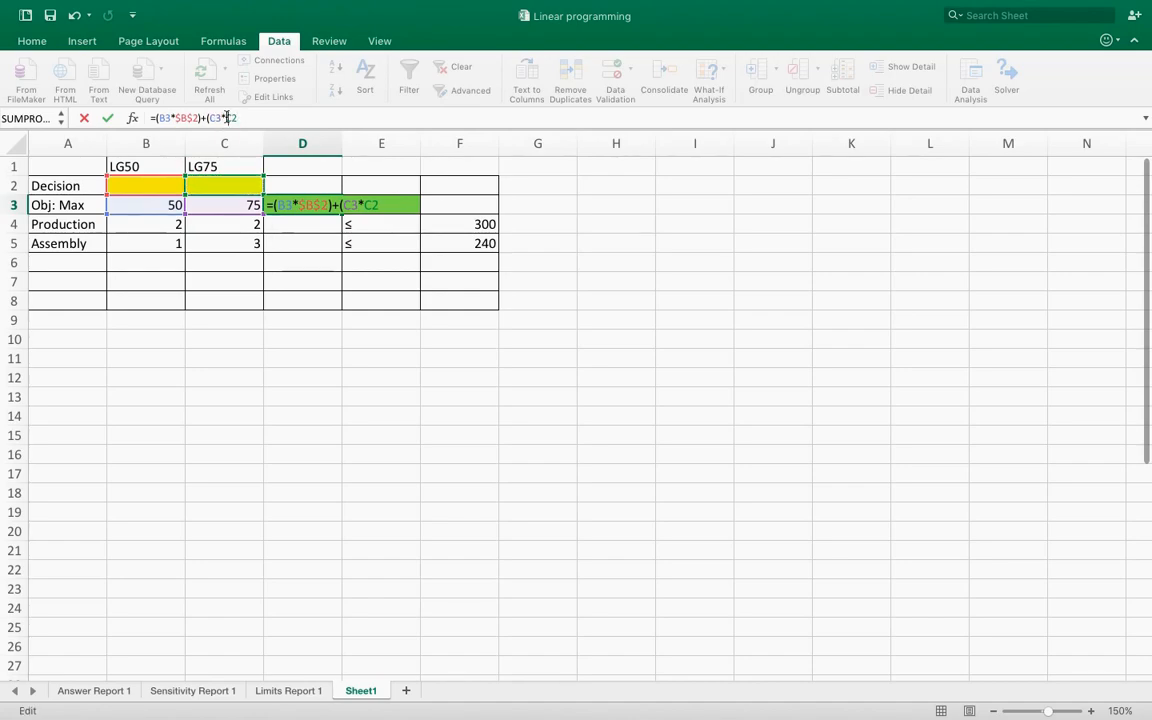
pyautogui.write('$$')
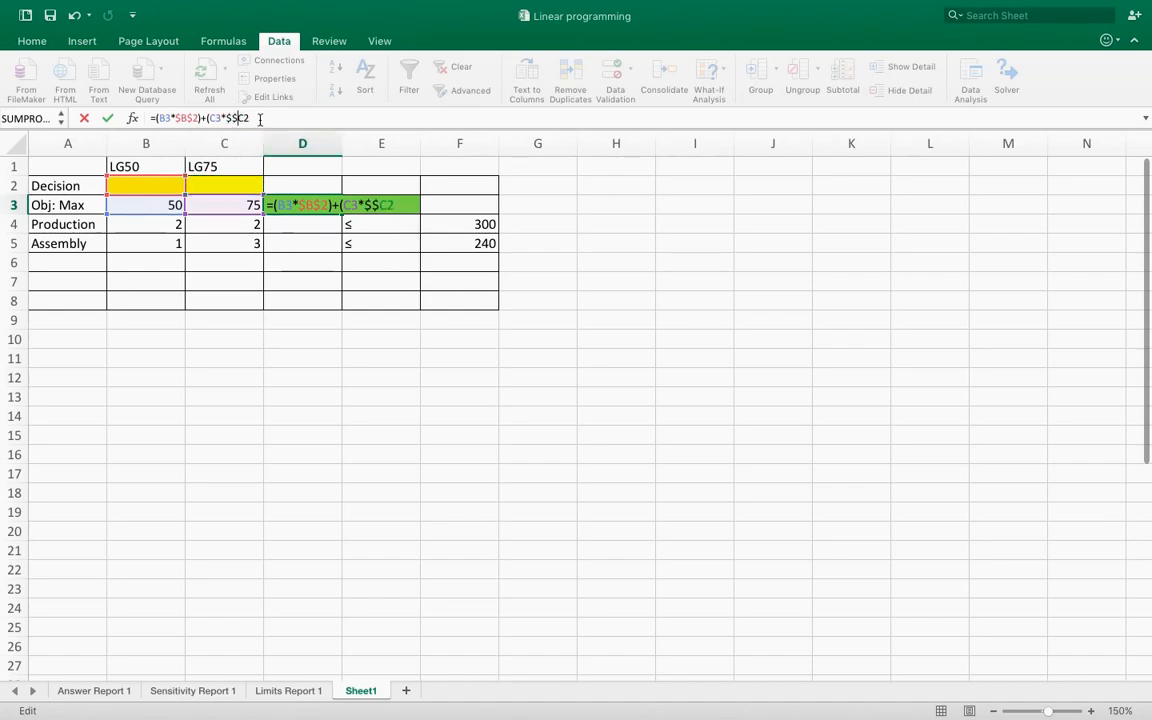
pyautogui.press('Return')
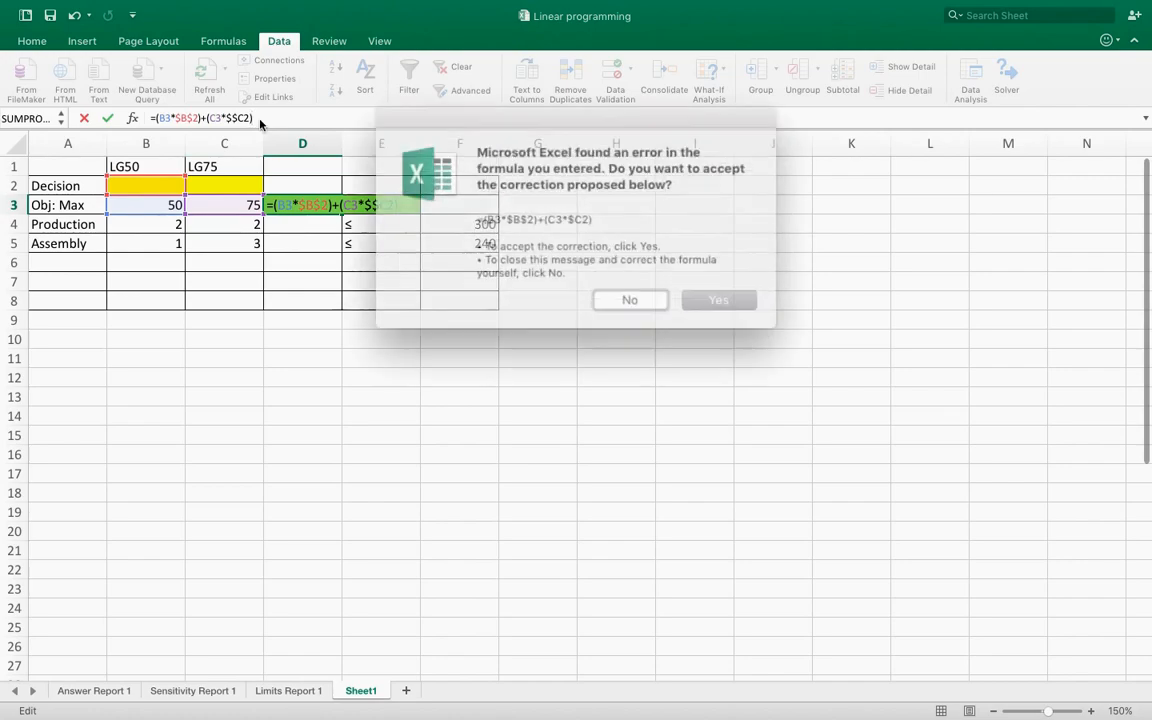
pyautogui.click(679, 288)
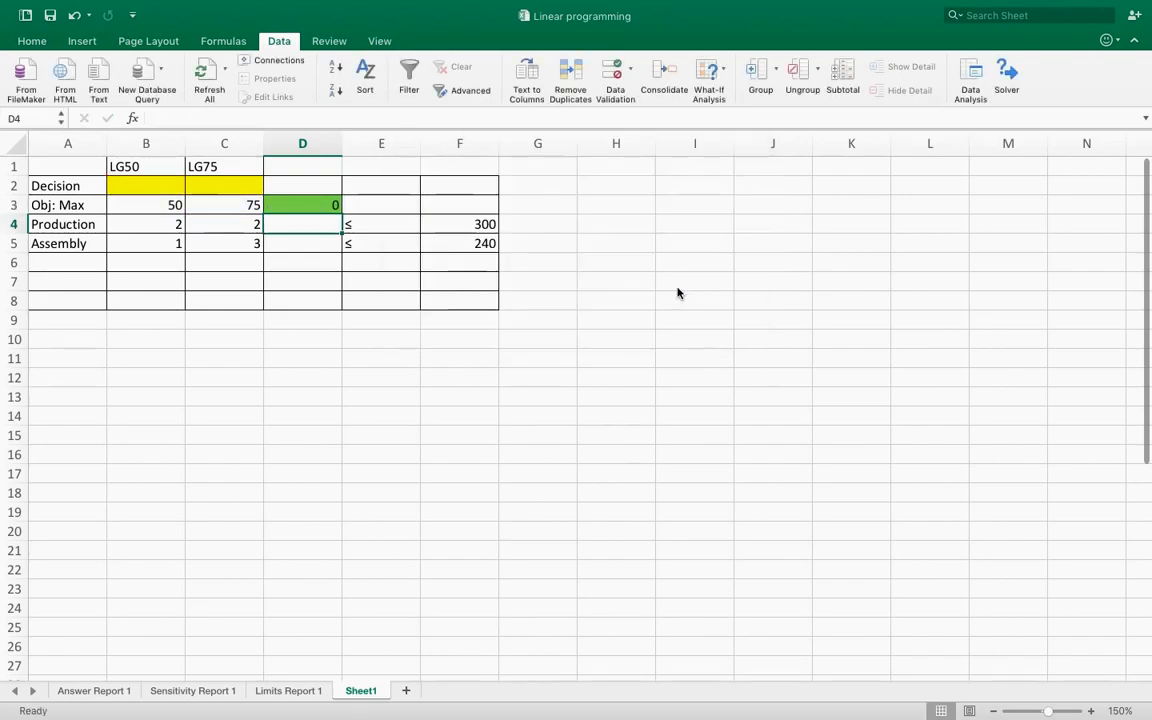
# Make the C2 reference in the D3 formula fully absolute, giving =(B3*$B$2)+(C3*$C$2).
pyautogui.click(303, 203)
pyautogui.click(218, 118)
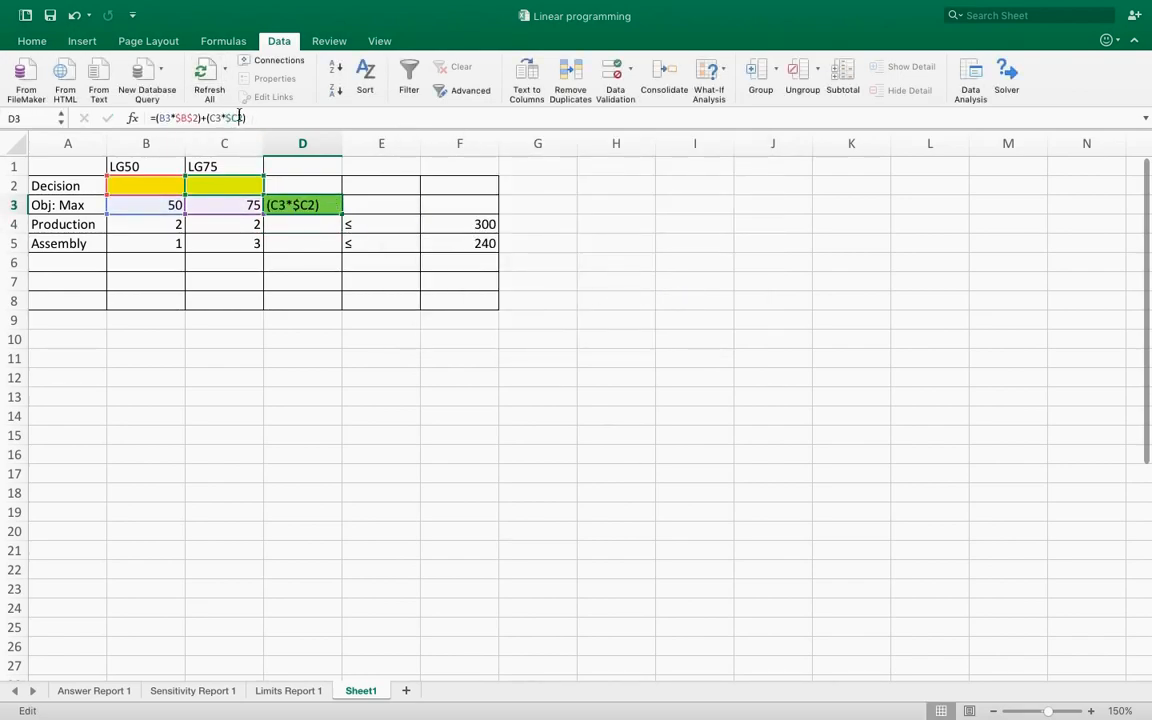
pyautogui.write('$')
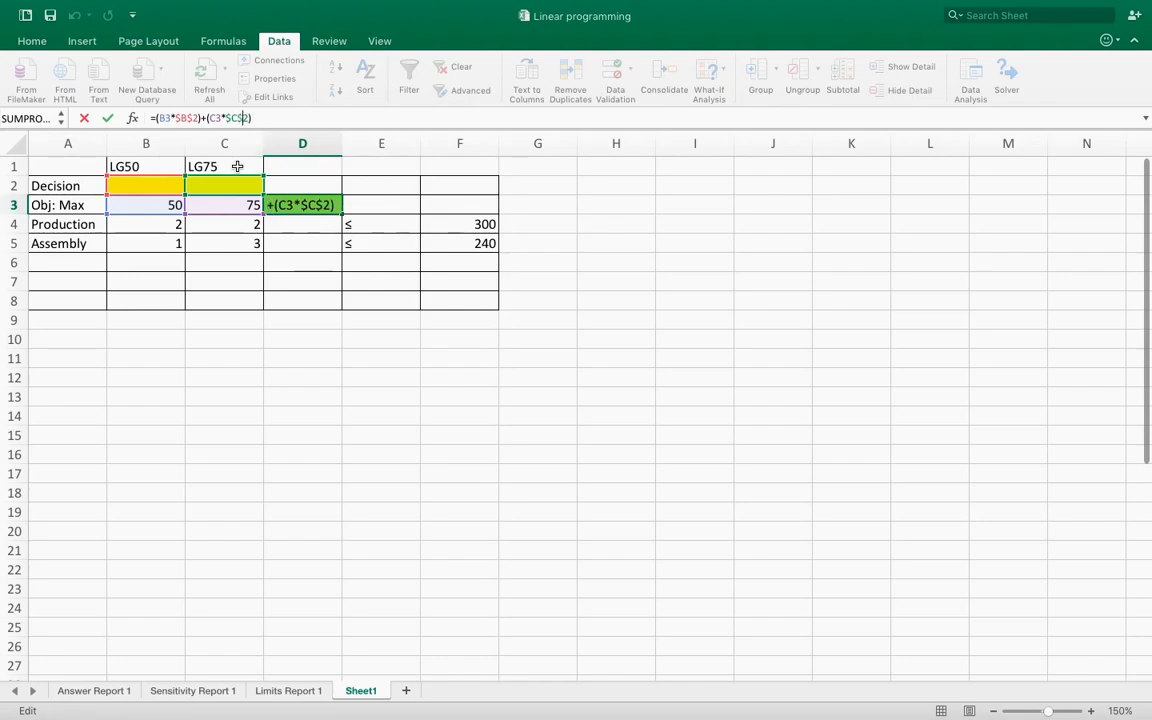
pyautogui.press('Return')
# Replace the D3 formula with a SUMPRODUCT of B3:C3 and the decision cells, entered as =SUMPRODUCT(B3:C3,$B2:C2).
pyautogui.click(300, 203)
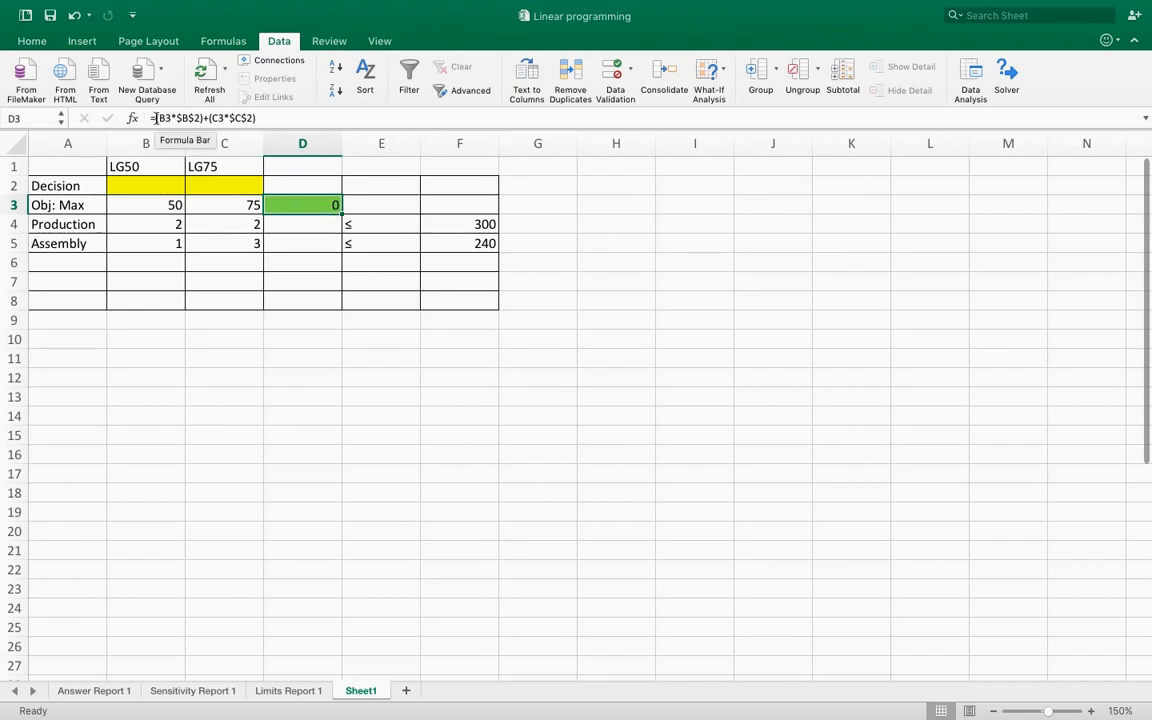
pyautogui.moveTo(156, 118); pyautogui.dragTo(234, 122)
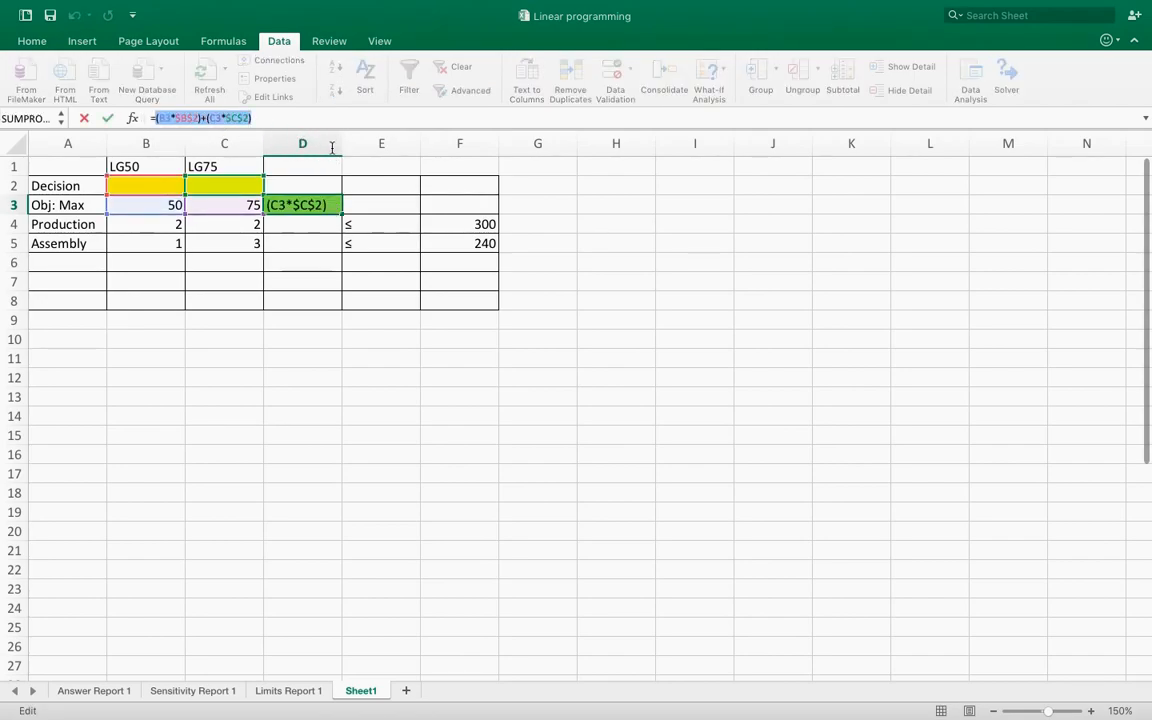
pyautogui.write('sum')
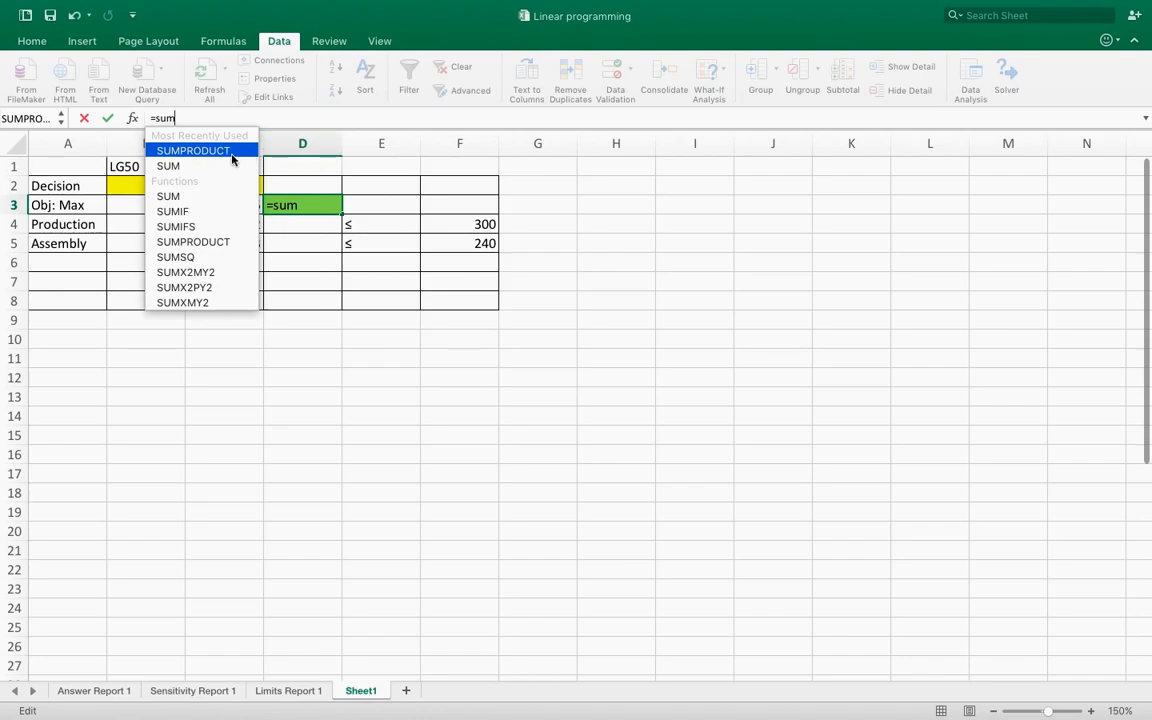
pyautogui.doubleClick(231, 154)
pyautogui.click(128, 205)
pyautogui.moveTo(128, 205); pyautogui.dragTo(229, 208)
pyautogui.write(',')
pyautogui.click(155, 183)
pyautogui.moveTo(155, 183); pyautogui.dragTo(234, 188)
pyautogui.click(253, 119)
pyautogui.write('$B2:C2)')
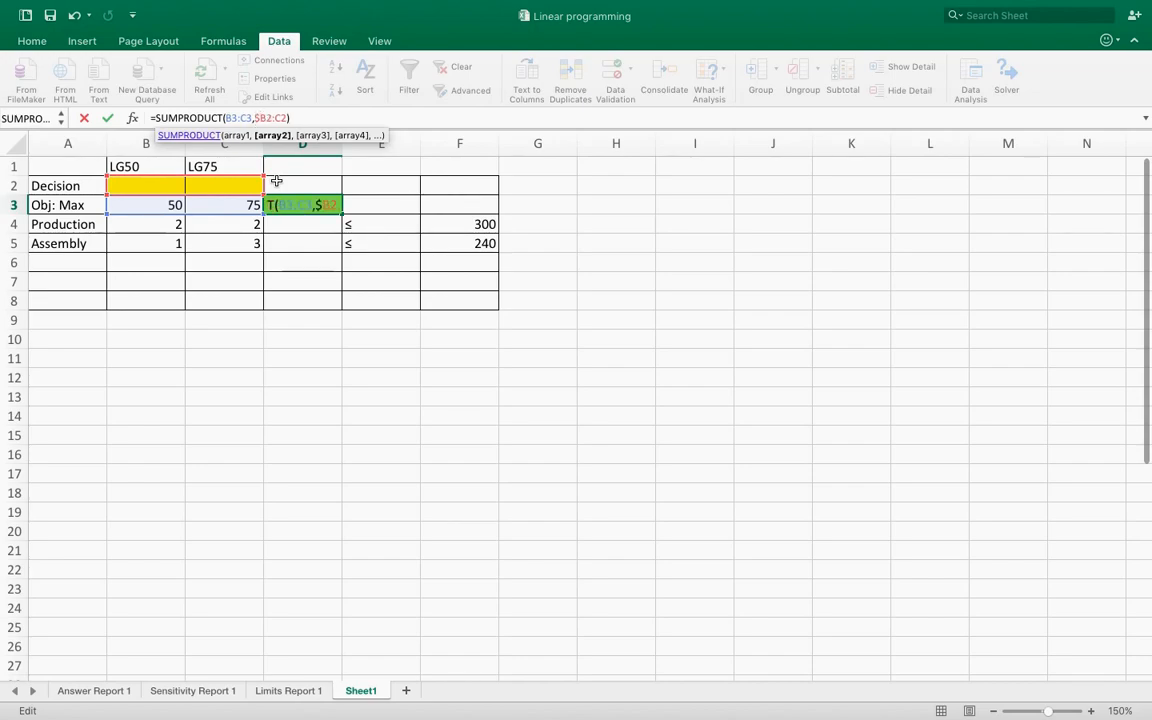
# Make the decision range in the D3 formula fully absolute, giving =SUMPRODUCT(B3:C3,$B$2:$C$2).
pyautogui.click(265, 118)
pyautogui.write('$')
pyautogui.click(285, 118)
pyautogui.write('$')
pyautogui.click(282, 118)
pyautogui.write('$')
pyautogui.click(336, 120)
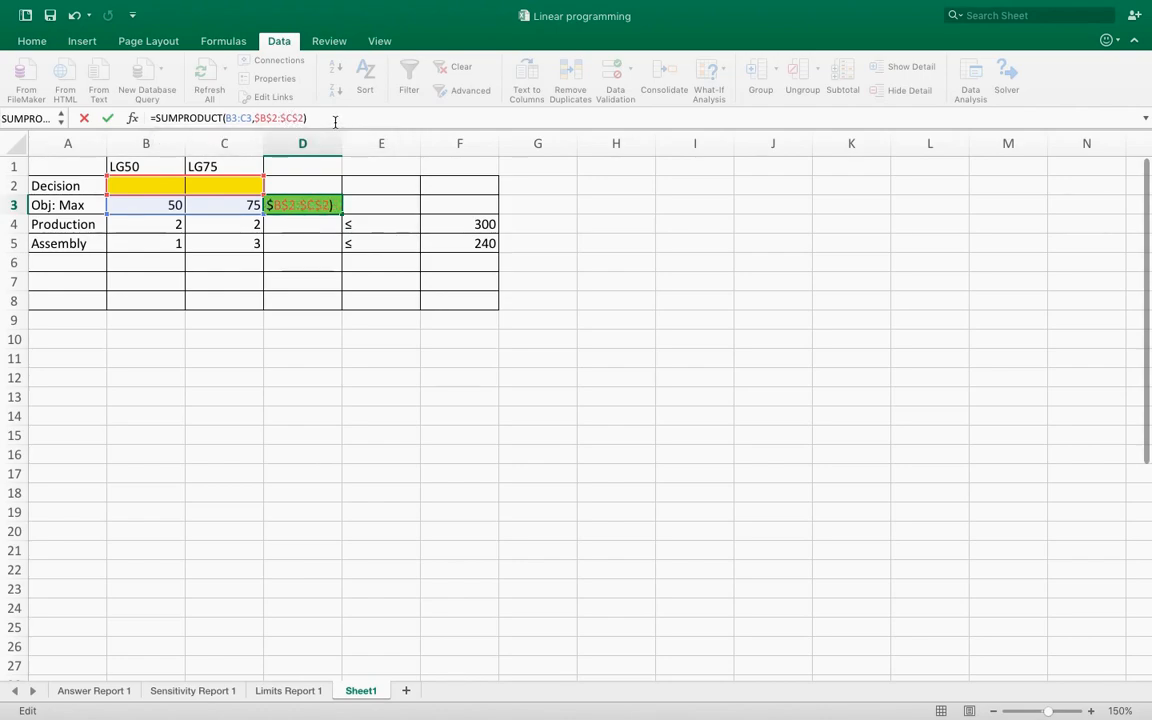
pyautogui.press('Return')
# Copy the D3 formula down to D4:D5 and remove the green fill from those two constraint cells.
pyautogui.click(324, 205)
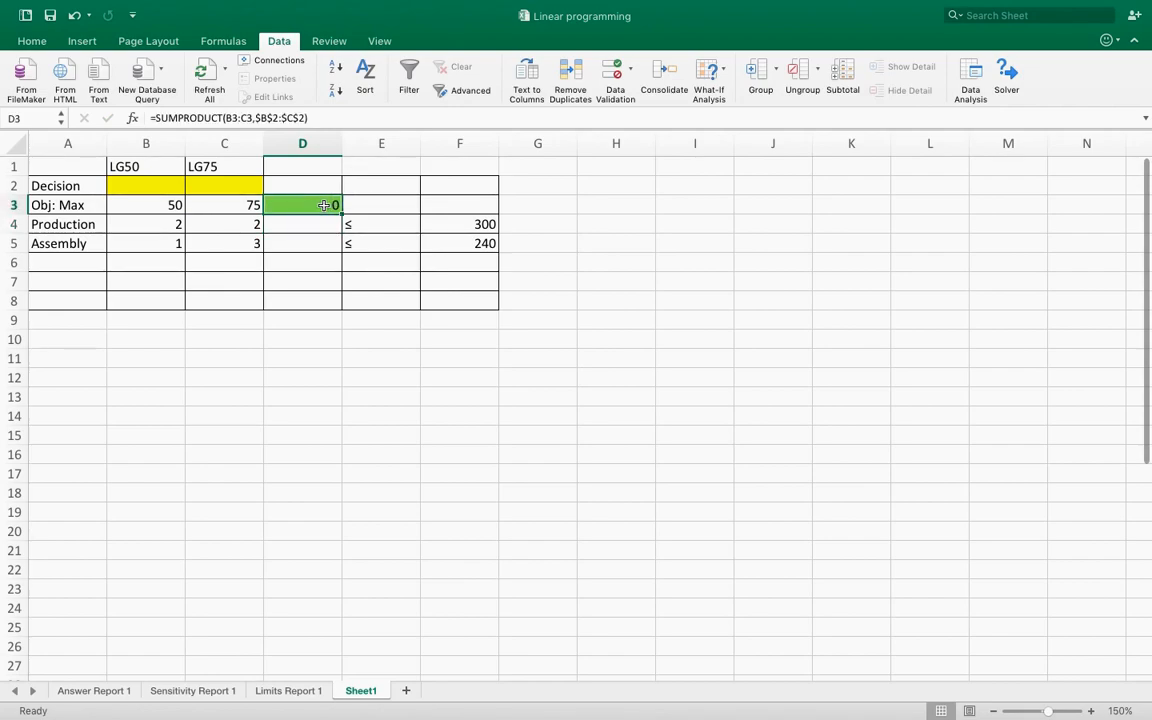
pyautogui.moveTo(340, 215); pyautogui.dragTo(303, 244)
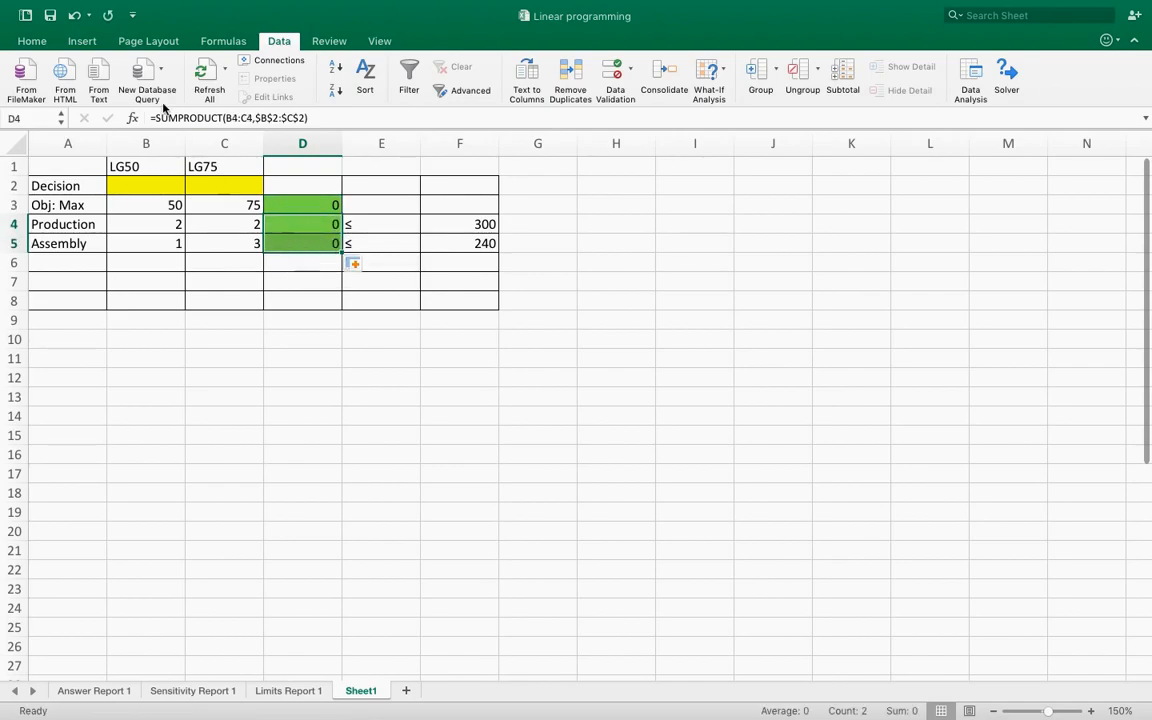
pyautogui.click(32, 41)
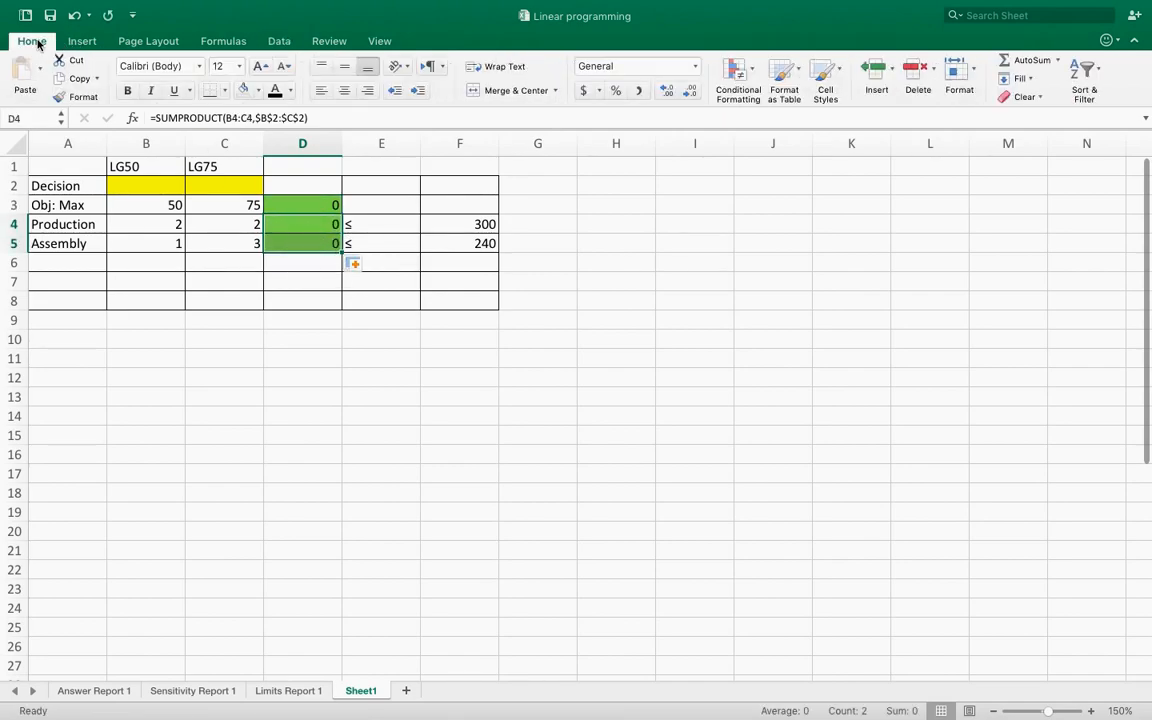
pyautogui.click(243, 90)
pyautogui.click(452, 250)
pyautogui.click(310, 205)
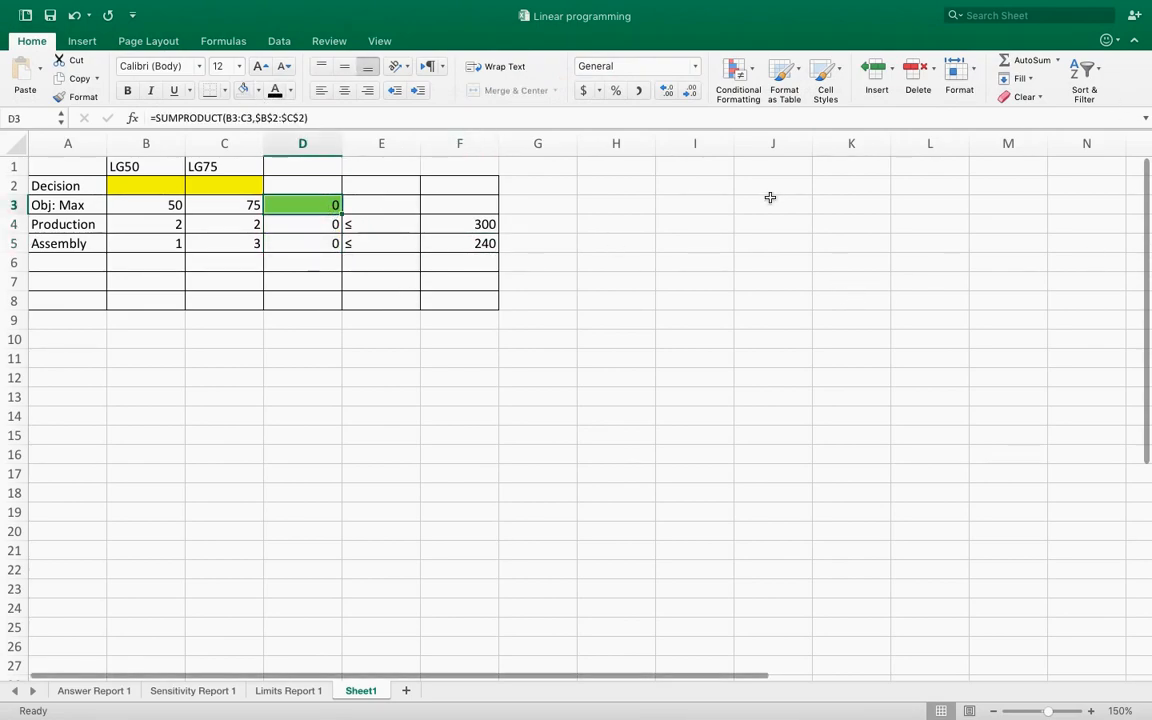
# Check in the Excel add-ins list whether the Solver Add-In is enabled.
pyautogui.moveTo(350, 12)
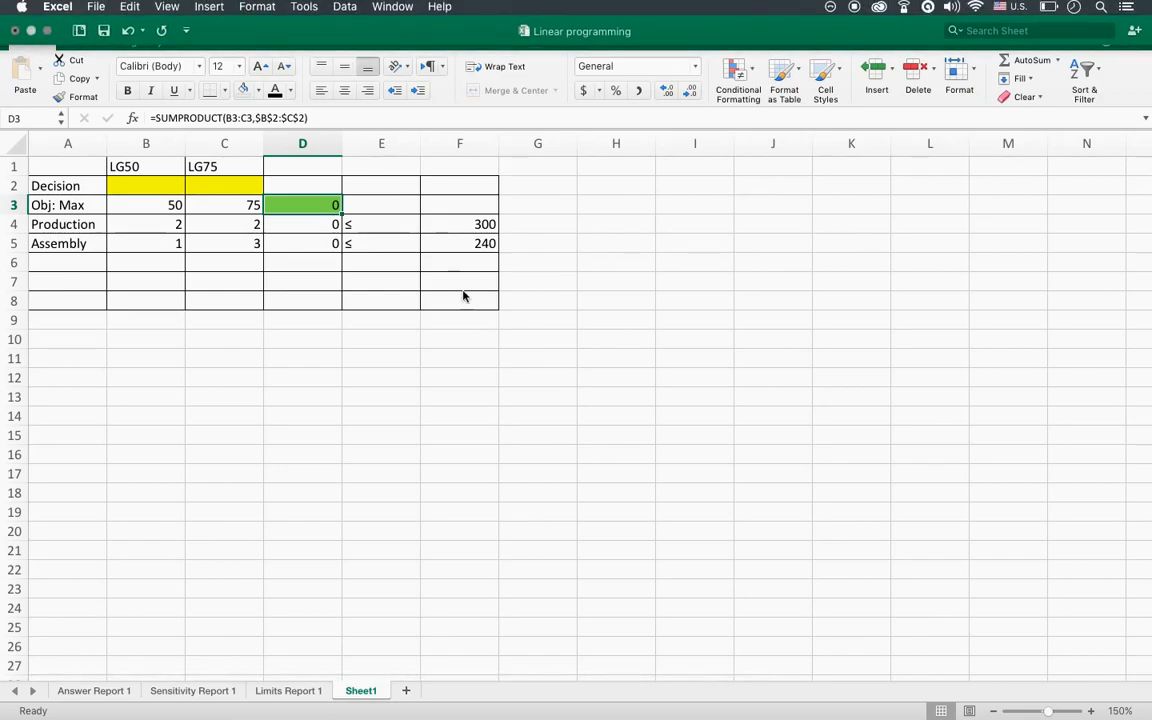
pyautogui.click(345, 8)
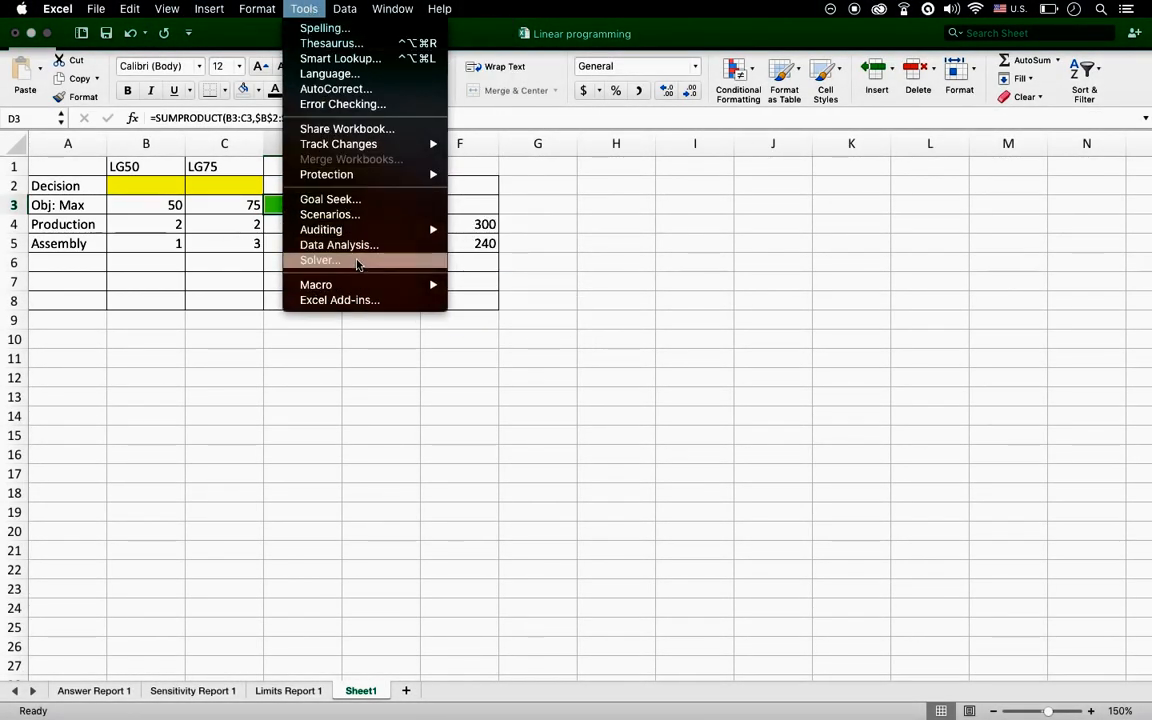
pyautogui.moveTo(348, 233)
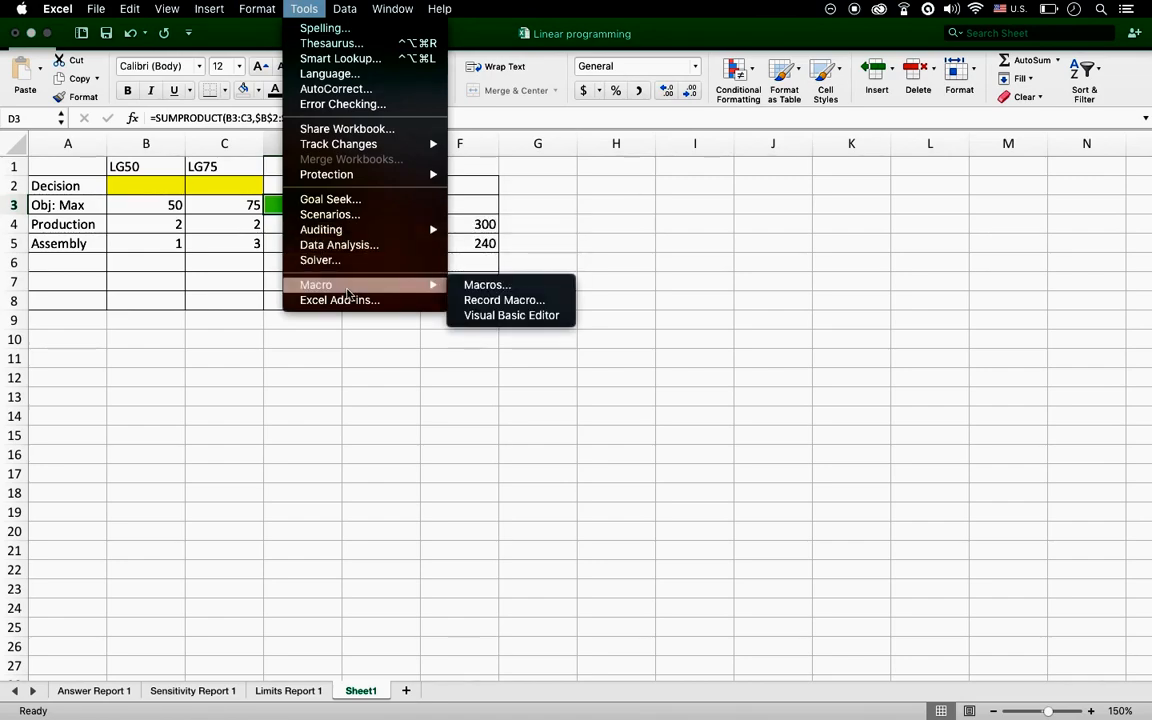
pyautogui.click(348, 301)
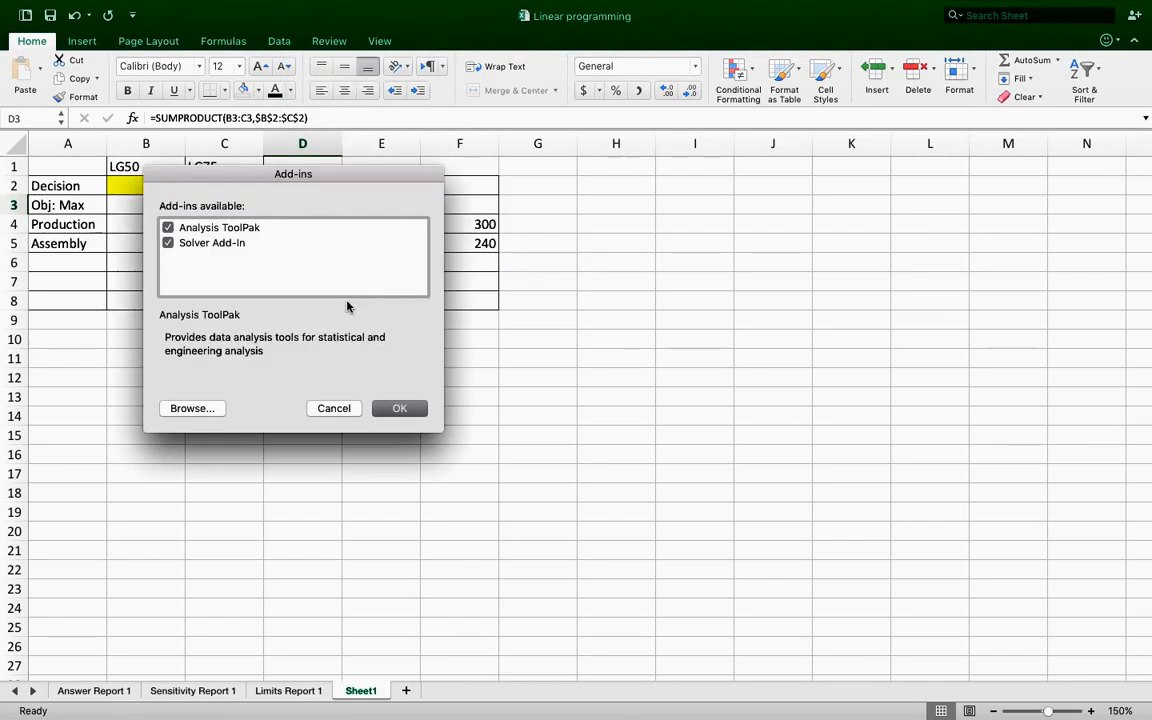
pyautogui.click(397, 410)
pyautogui.moveTo(238, 5)
pyautogui.click(302, 8)
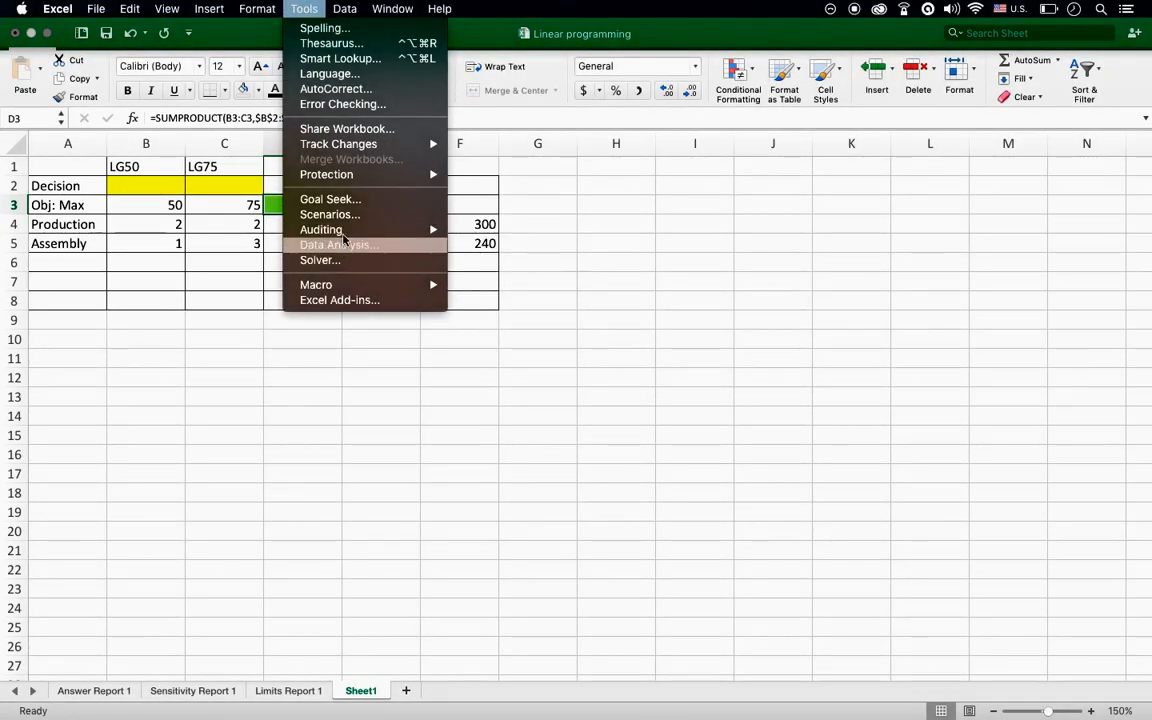
pyautogui.click(724, 264)
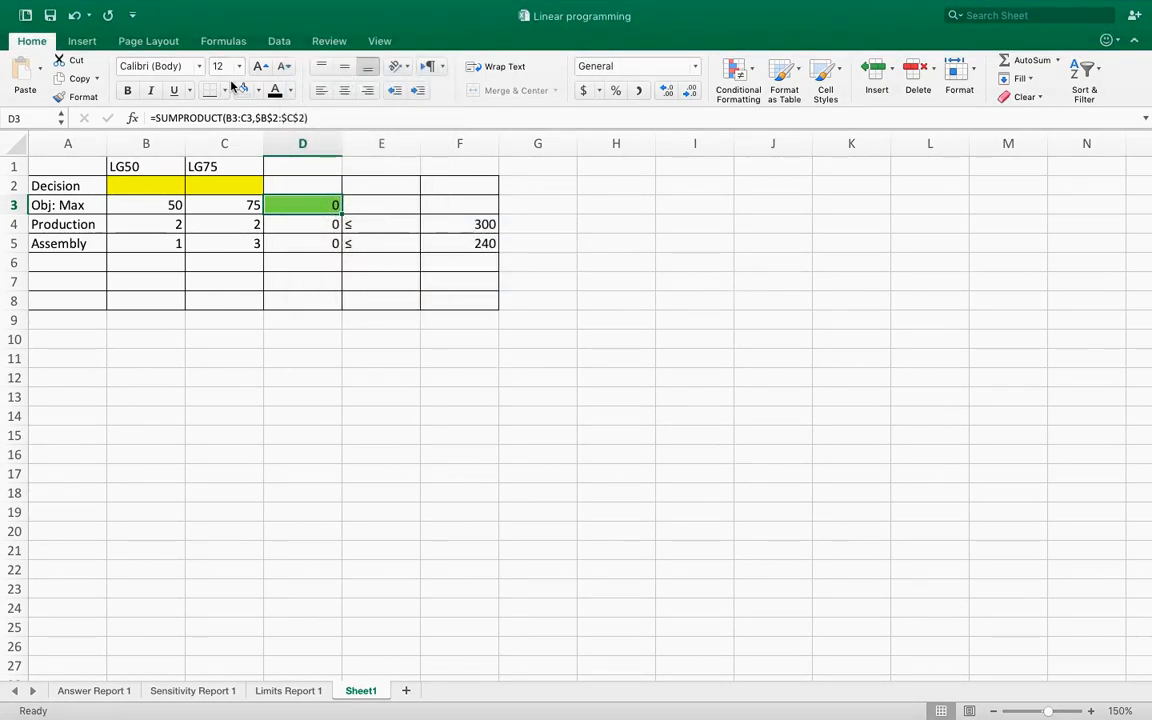
# Open Solver and set the objective cell to D3 and the changing variable cells to B2:C2.
pyautogui.click(276, 42)
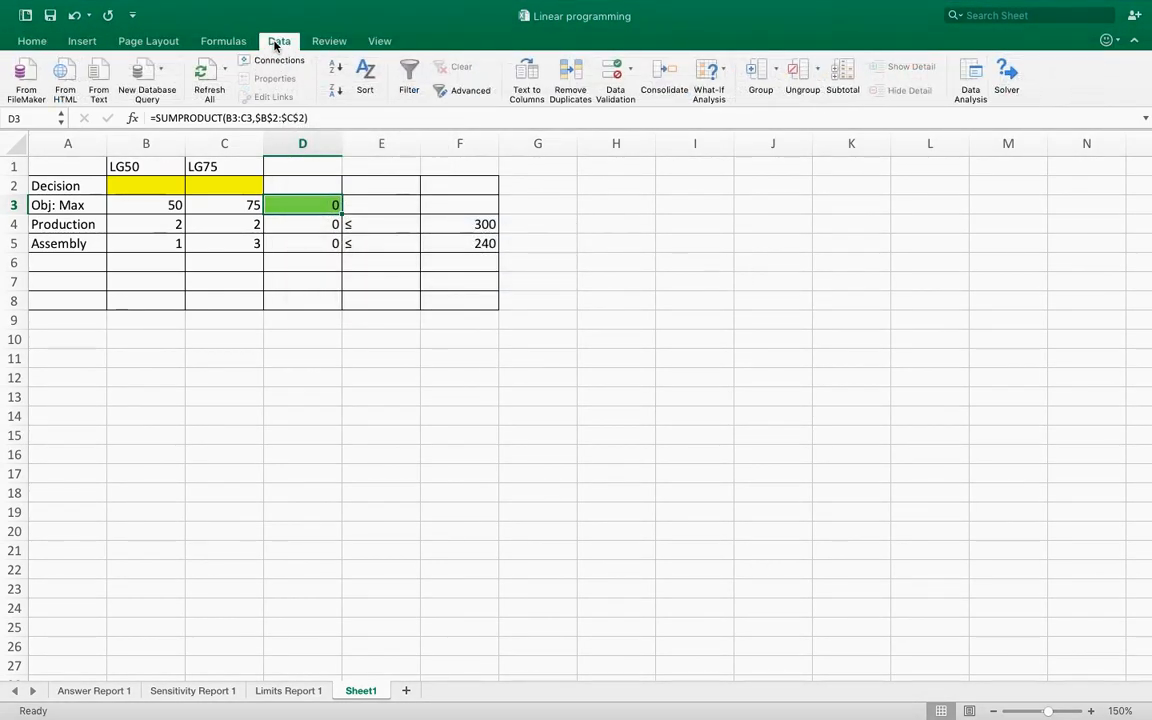
pyautogui.click(1006, 80)
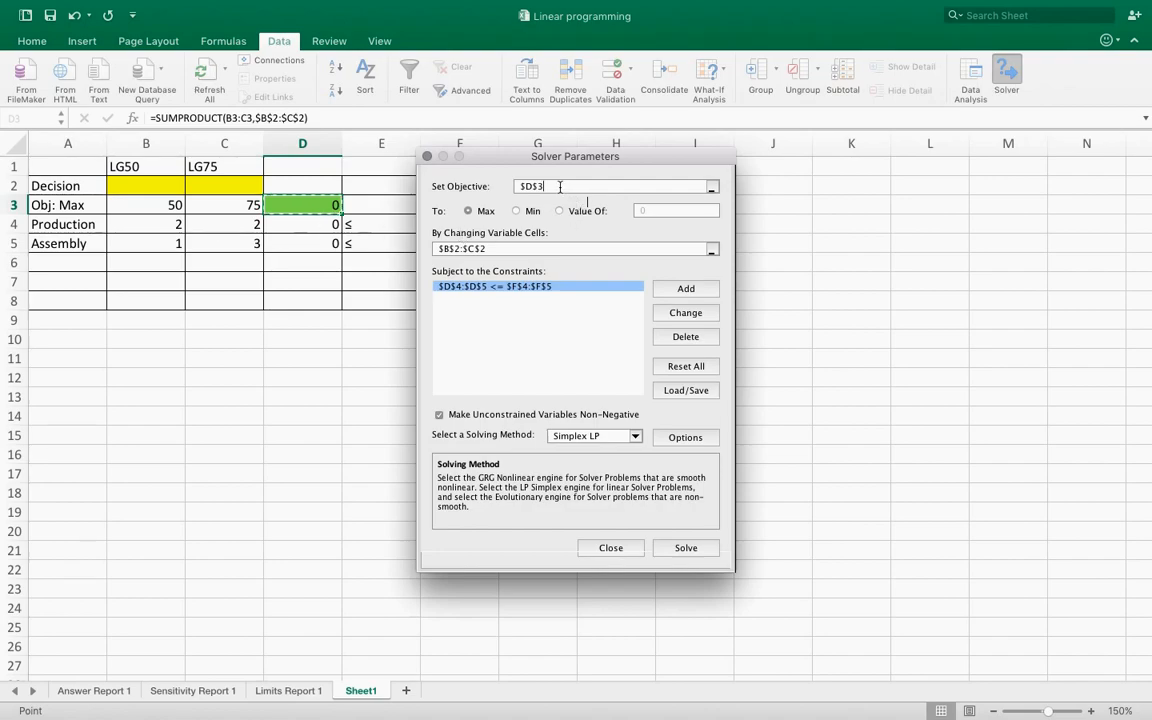
pyautogui.click(527, 186)
pyautogui.click(298, 207)
pyautogui.click(712, 249)
pyautogui.moveTo(130, 182); pyautogui.dragTo(224, 186)
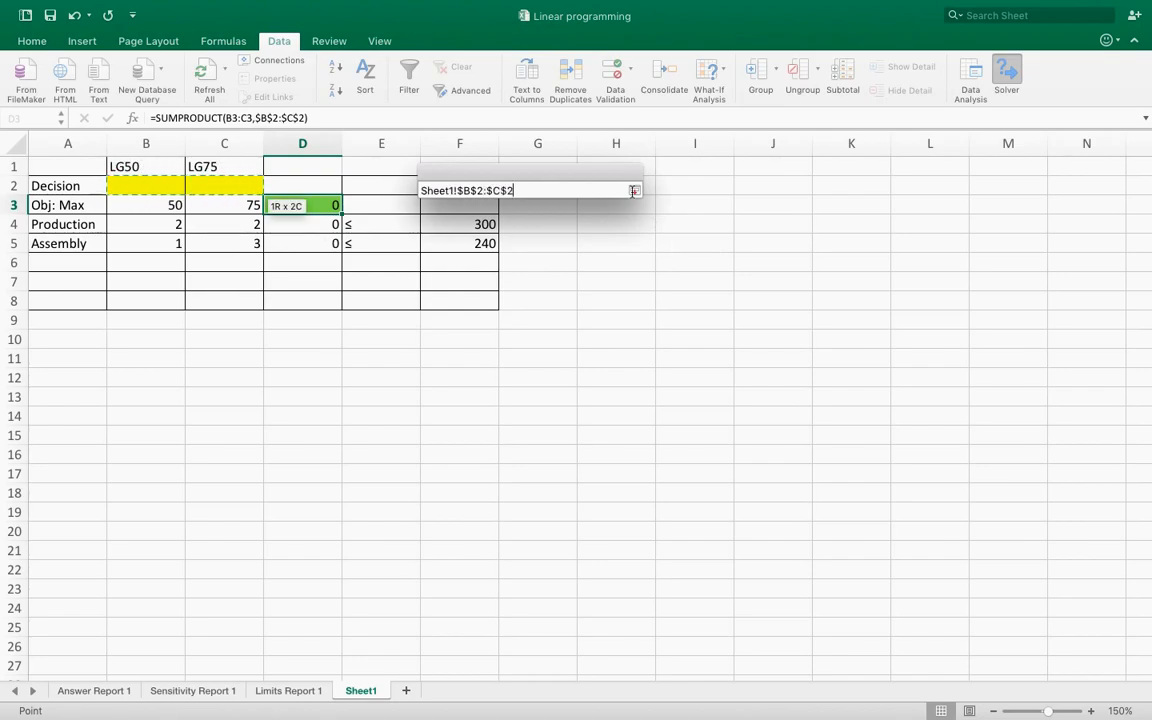
pyautogui.click(634, 190)
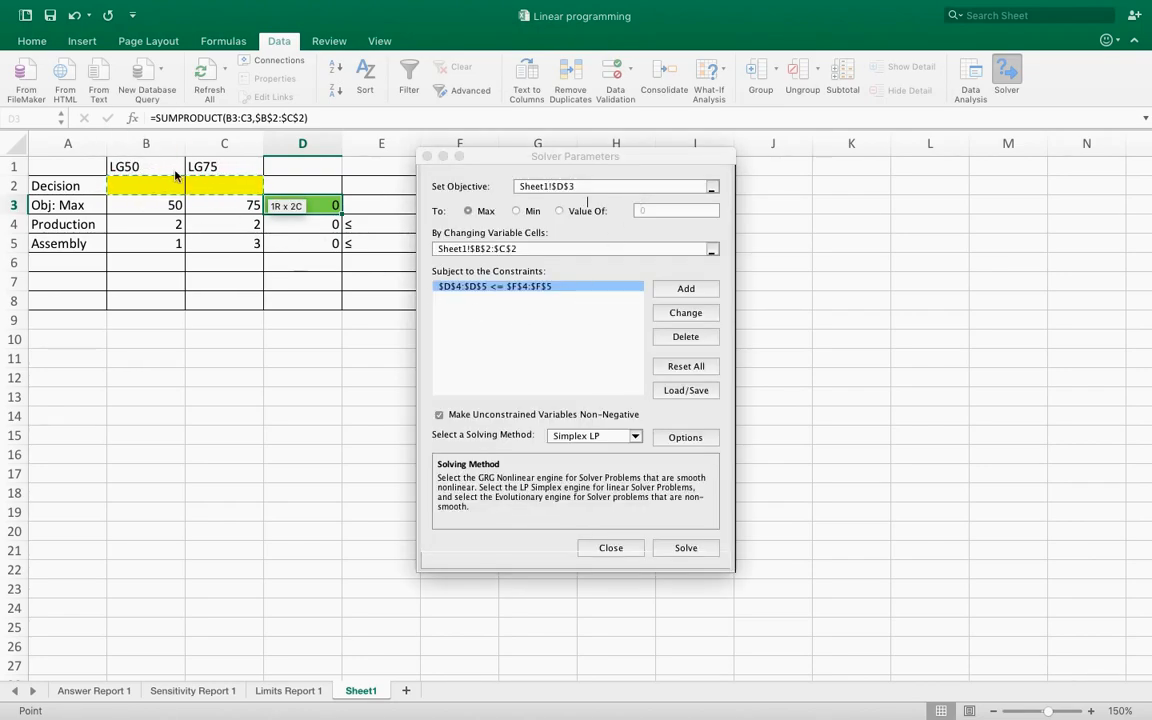
# Delete the existing Solver constraint and add the constraint $D$4:$D$5 <= $F$4:$F$5.
pyautogui.click(502, 290)
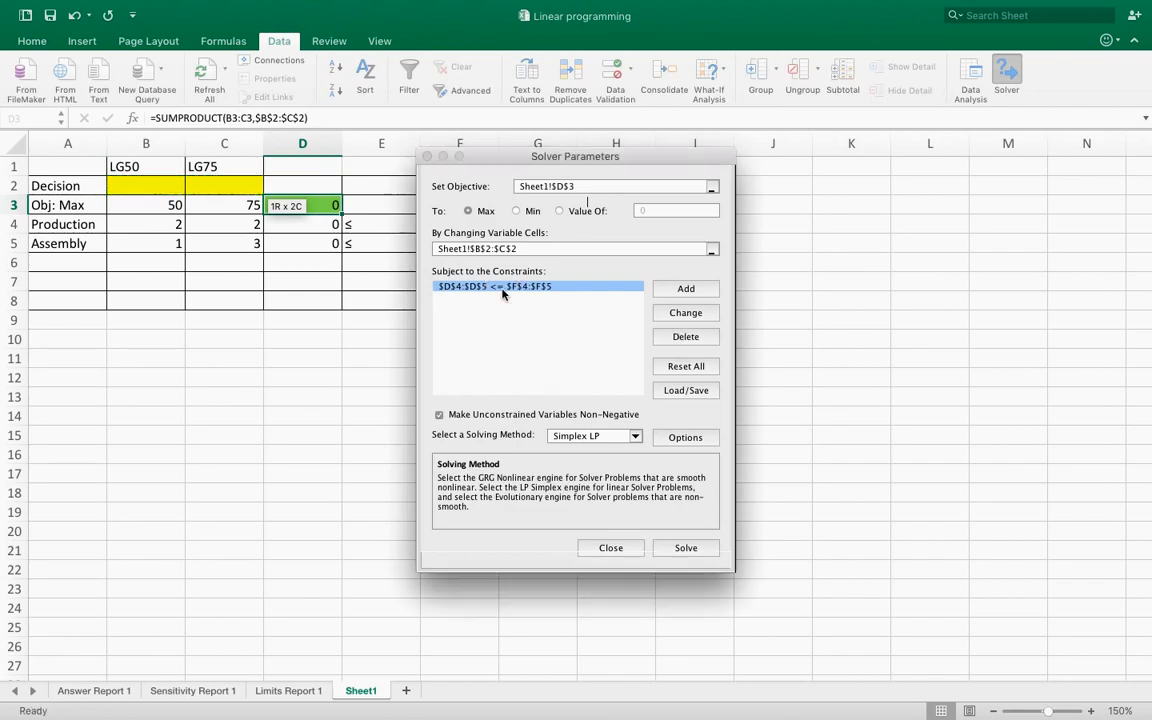
pyautogui.click(686, 335)
pyautogui.click(686, 290)
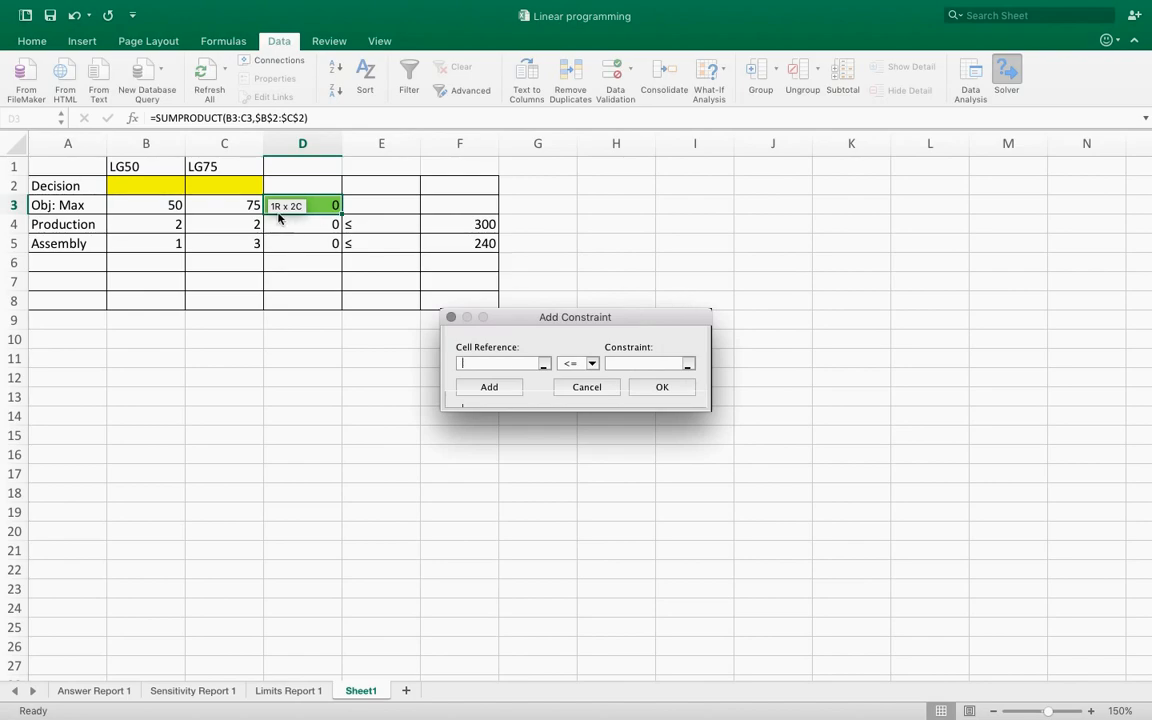
pyautogui.moveTo(300, 228); pyautogui.dragTo(300, 248)
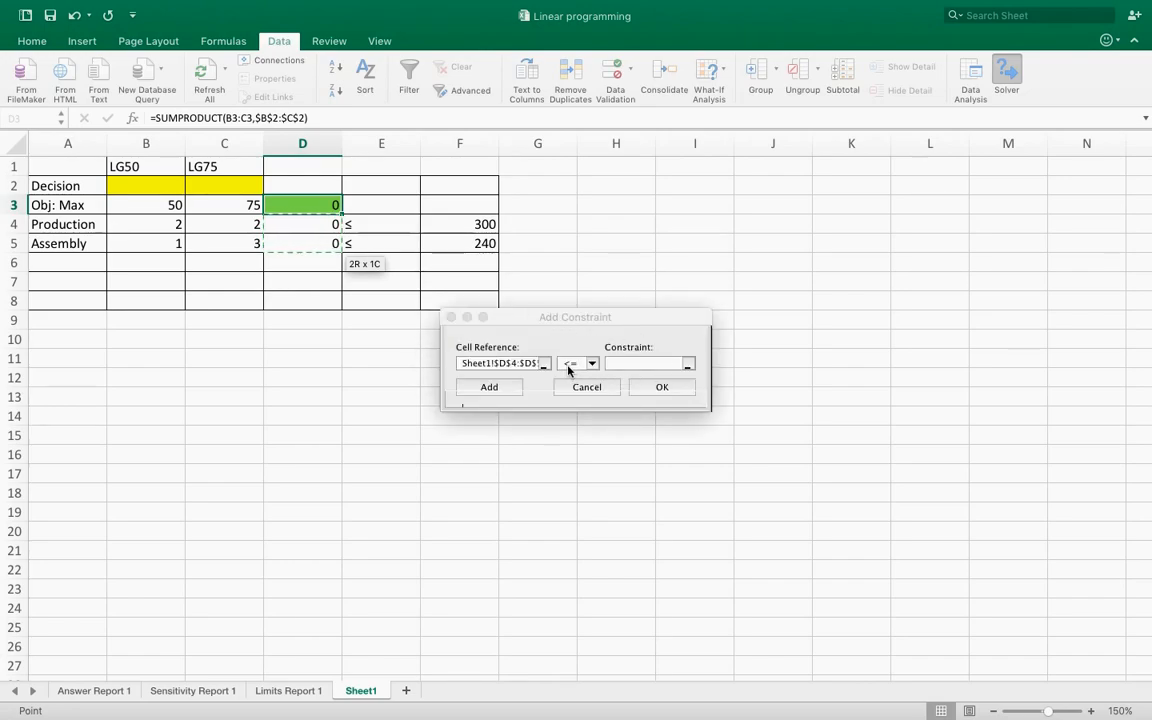
pyautogui.click(688, 364)
pyautogui.click(470, 225)
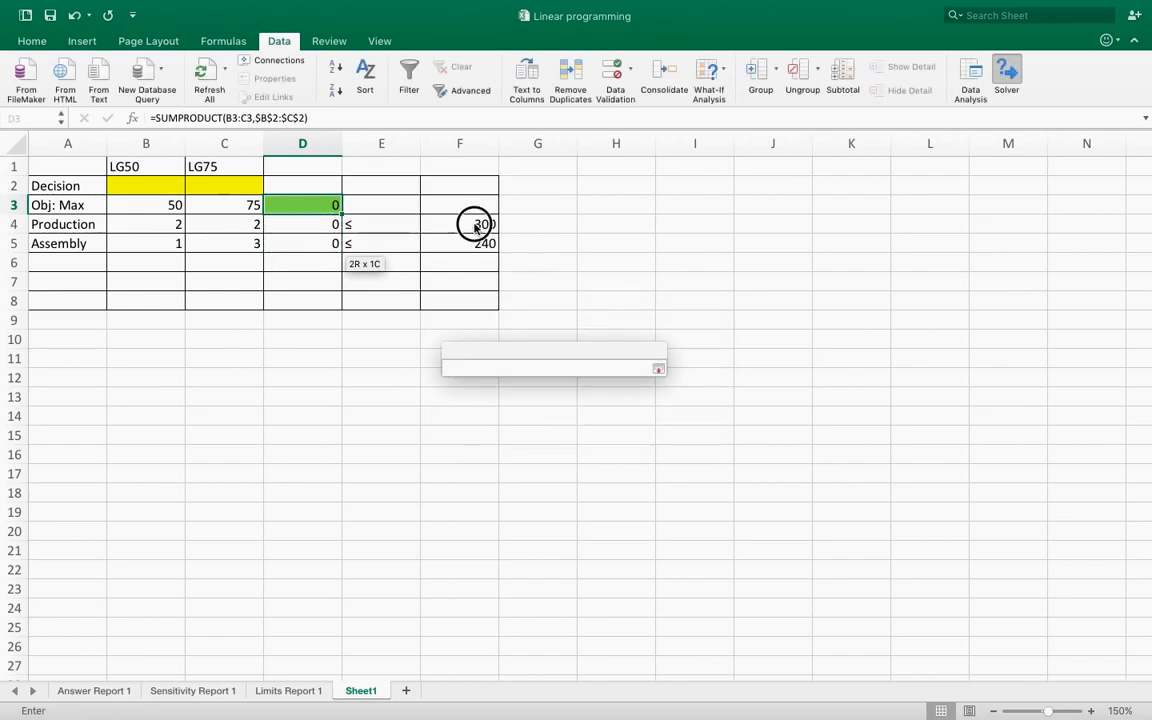
pyautogui.moveTo(475, 243); pyautogui.dragTo(476, 244)
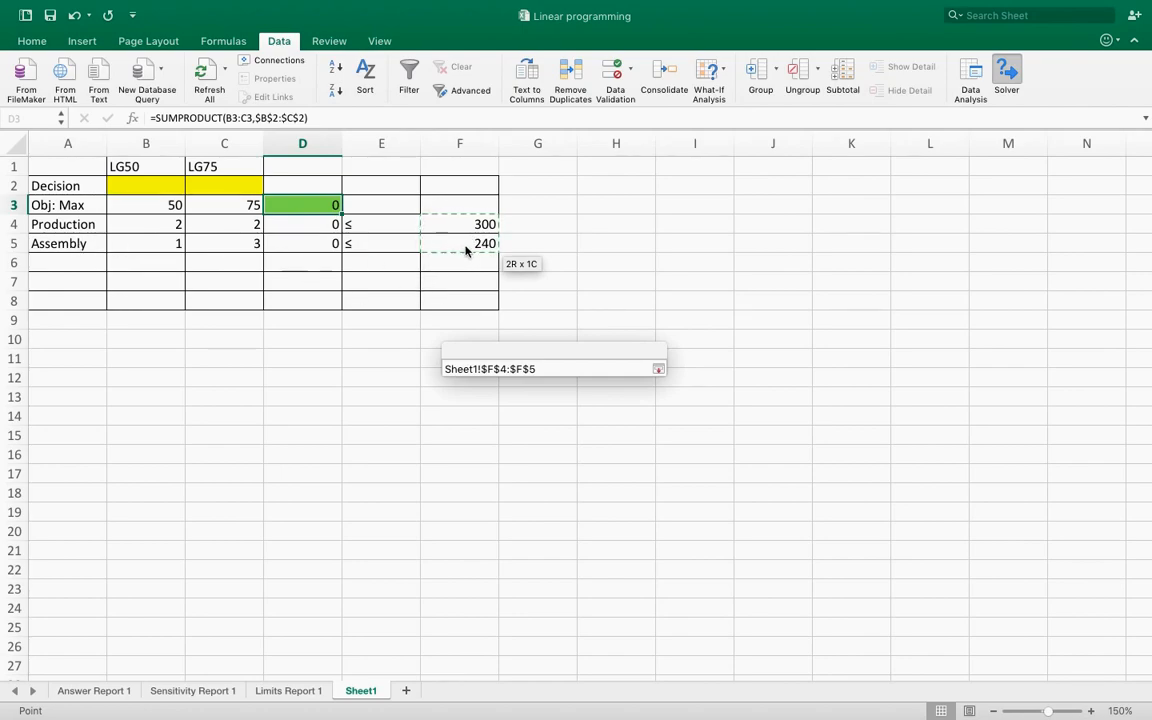
pyautogui.click(658, 369)
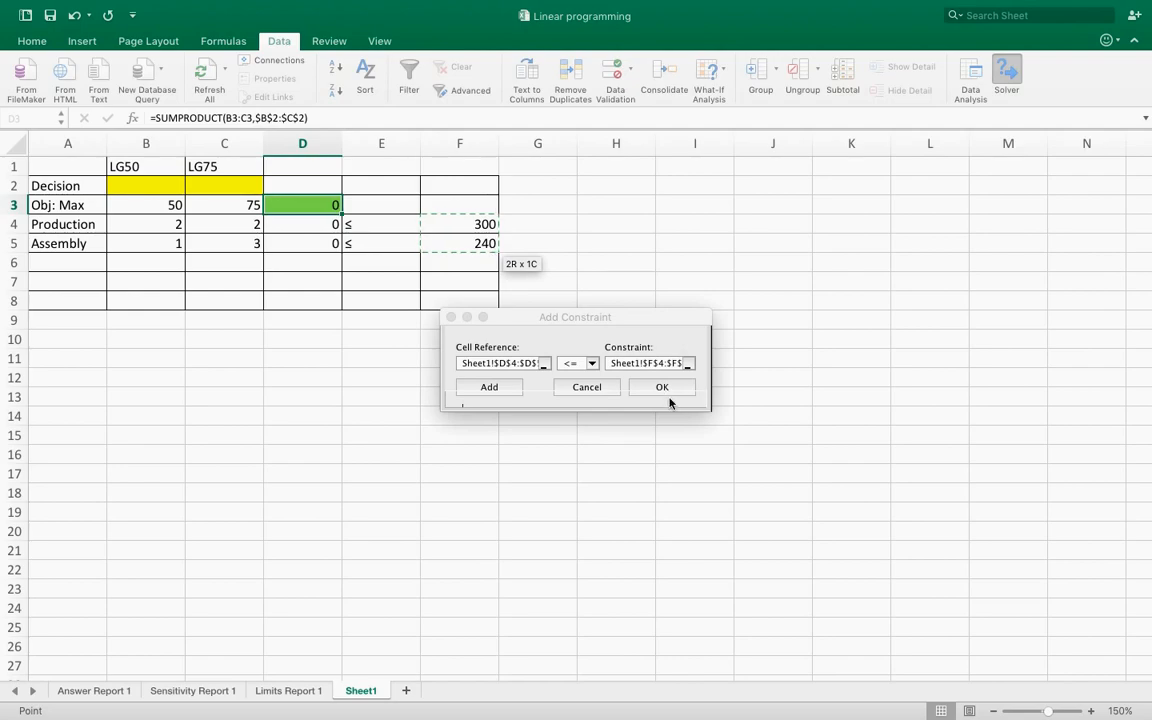
pyautogui.click(659, 387)
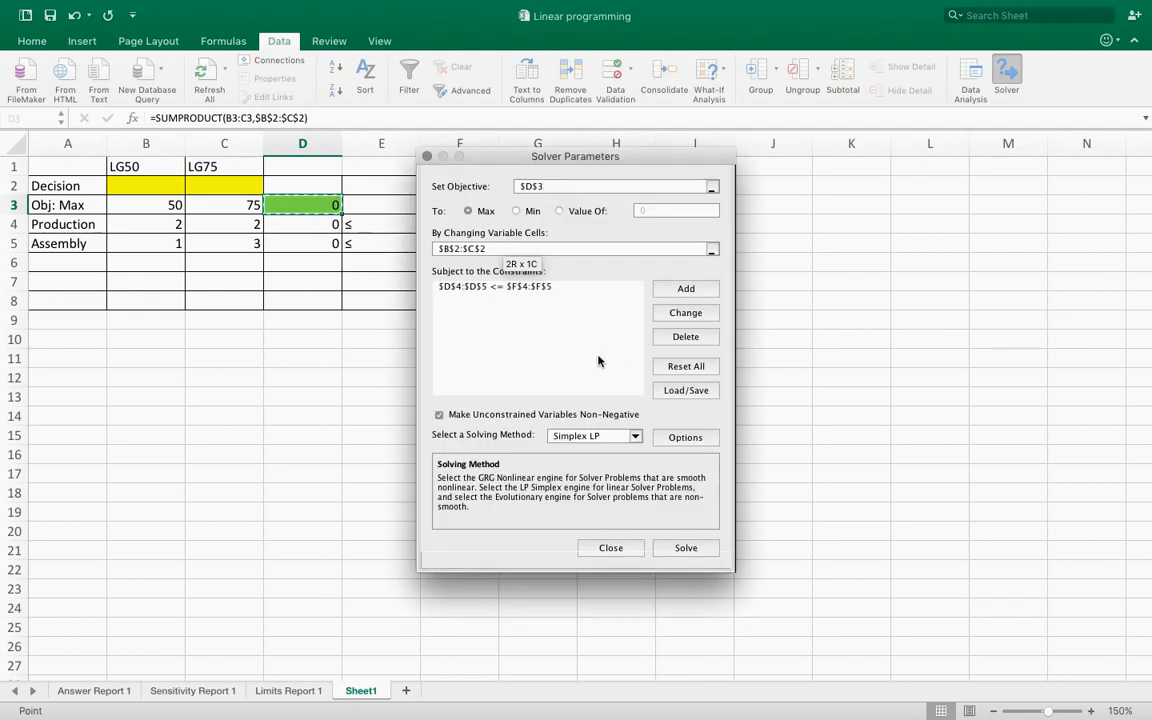
pyautogui.click(681, 289)
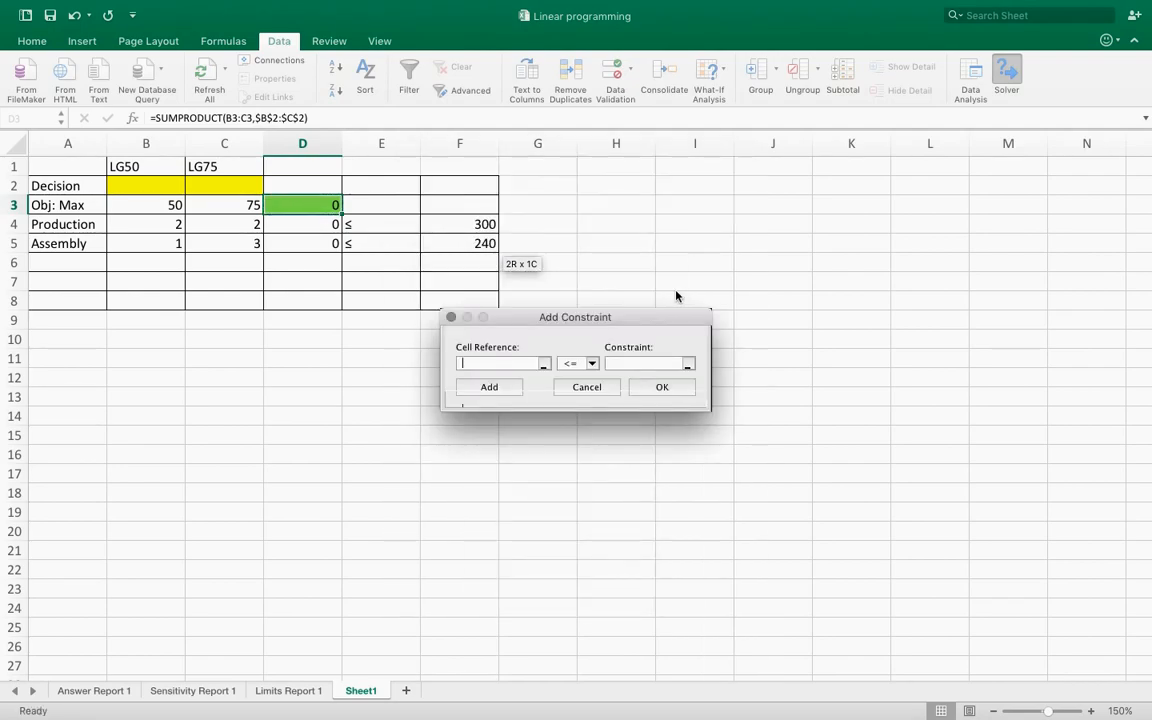
pyautogui.click(591, 366)
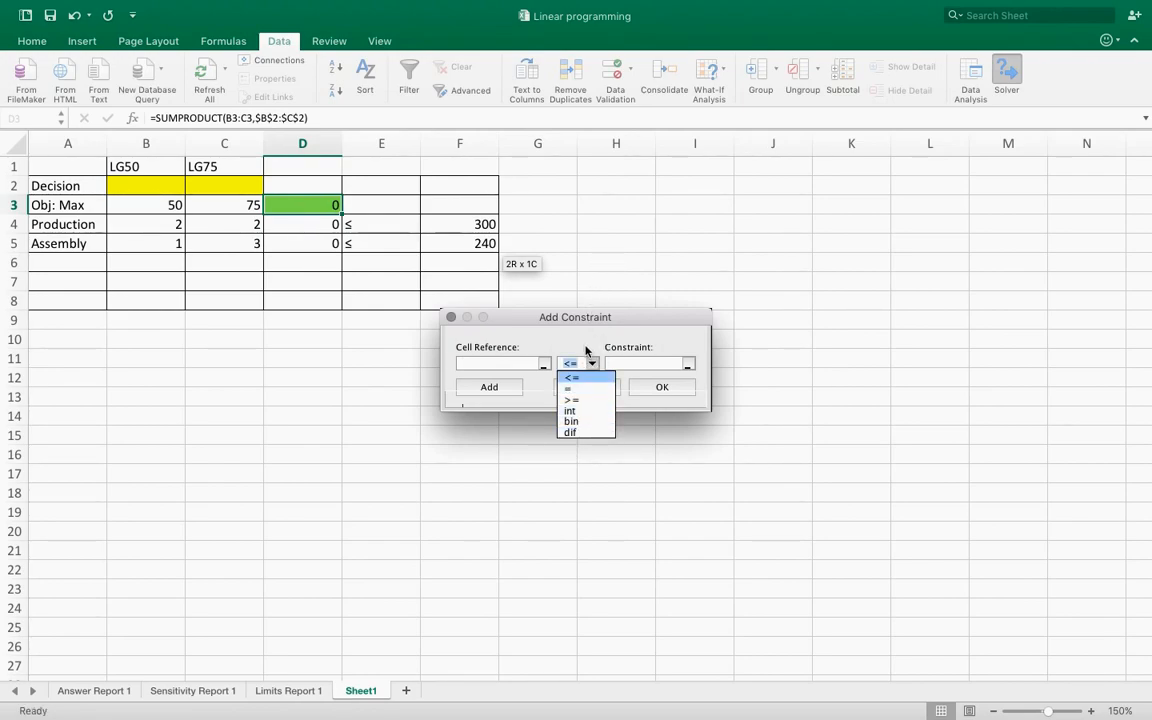
pyautogui.click(592, 377)
pyautogui.click(588, 385)
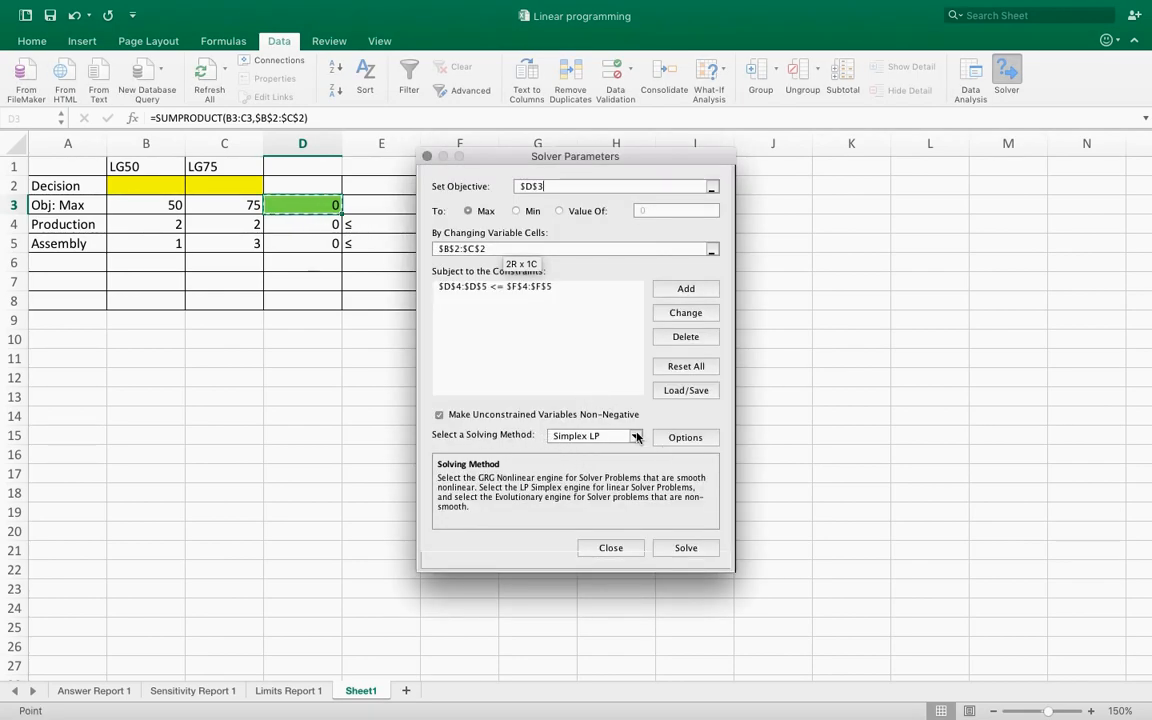
# Choose Simplex LP as the solving method and solve the model.
pyautogui.click(598, 440)
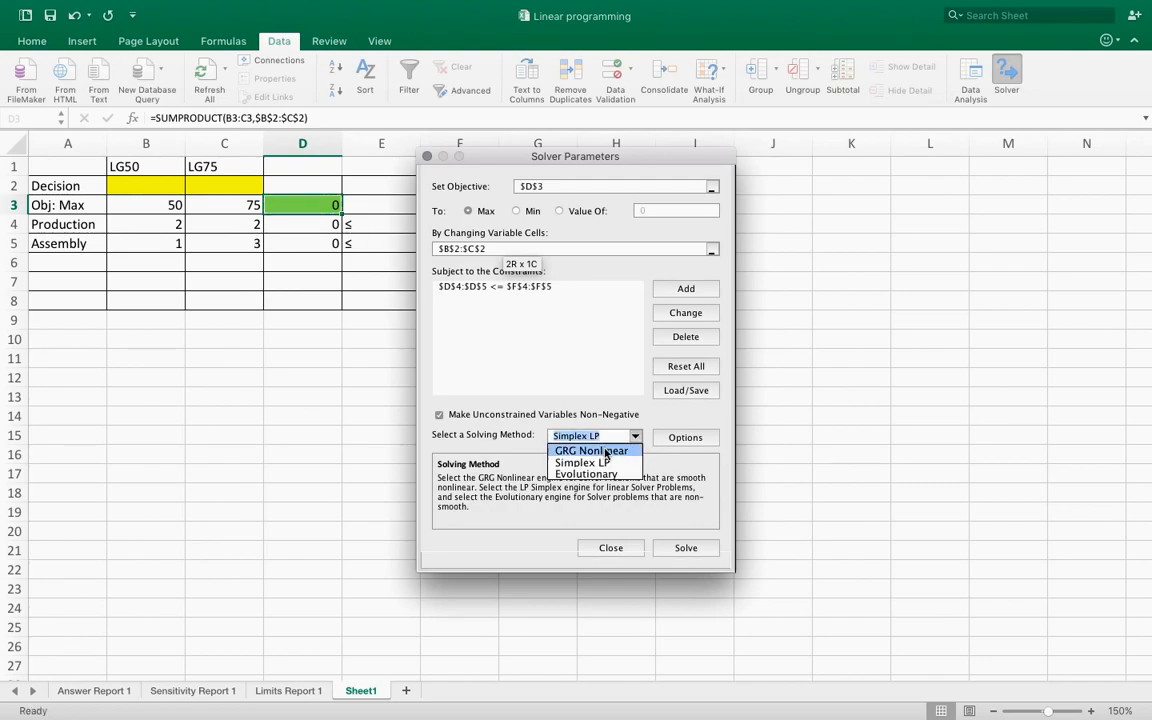
pyautogui.click(600, 463)
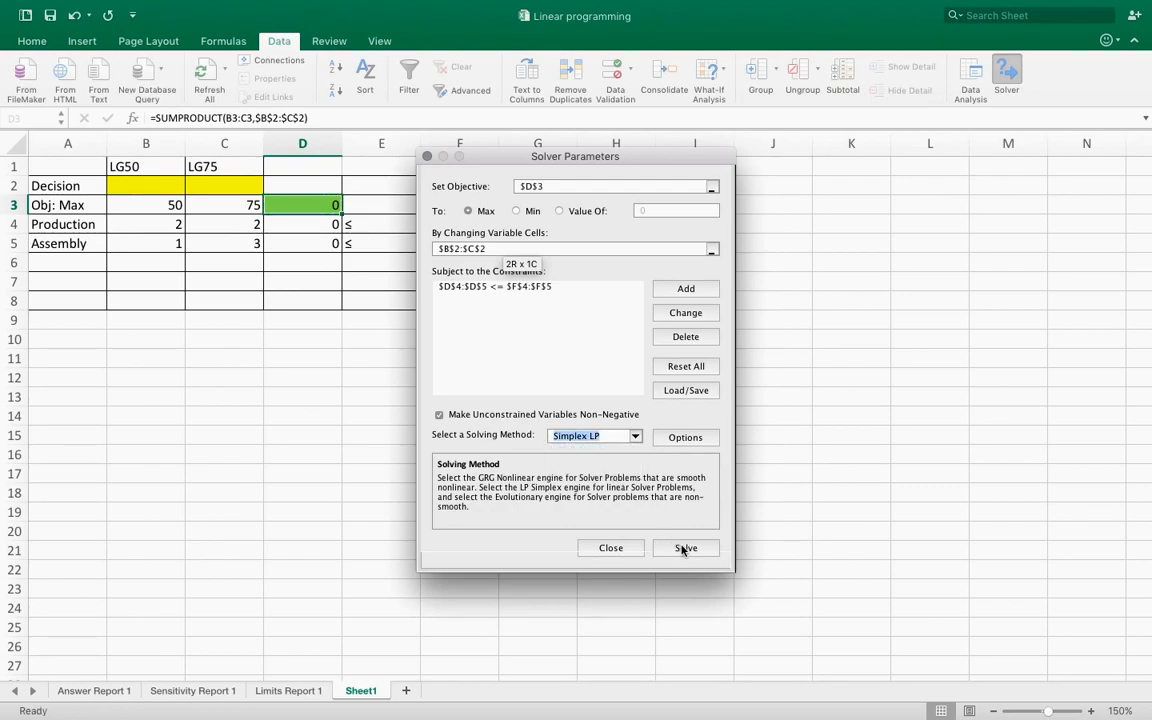
pyautogui.click(684, 549)
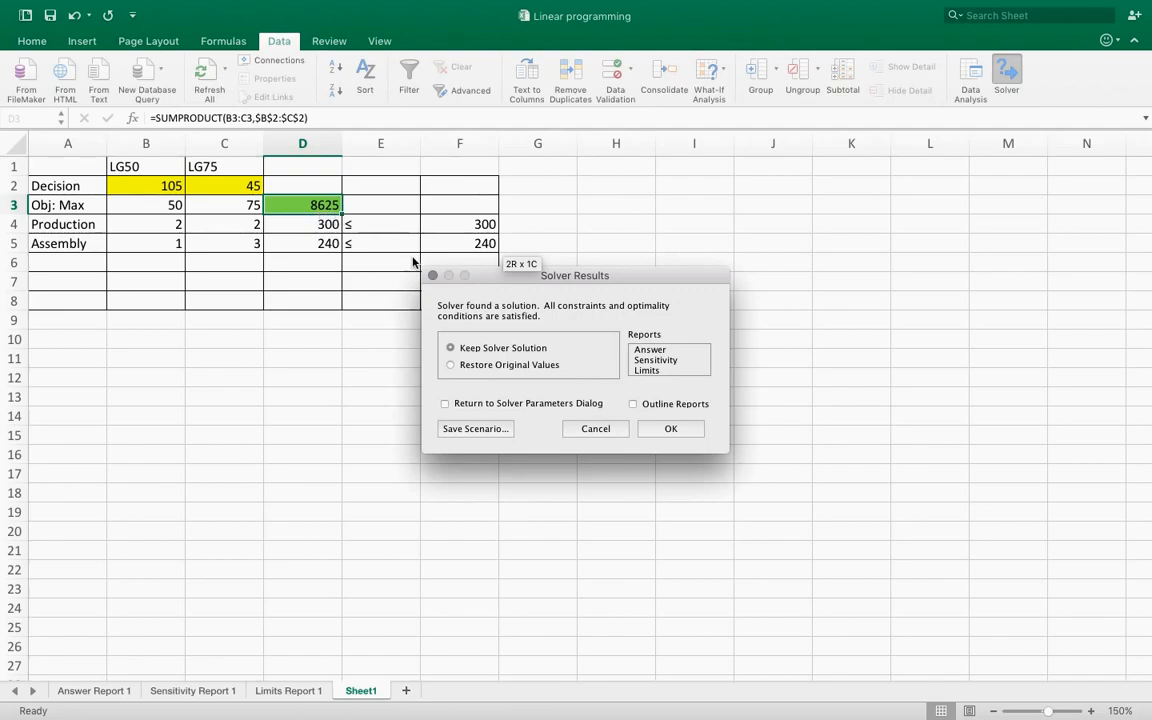
# Keep the Solver solution with a Sensitivity report, examine the new report sheet and return to Sheet1.
pyautogui.click(667, 362)
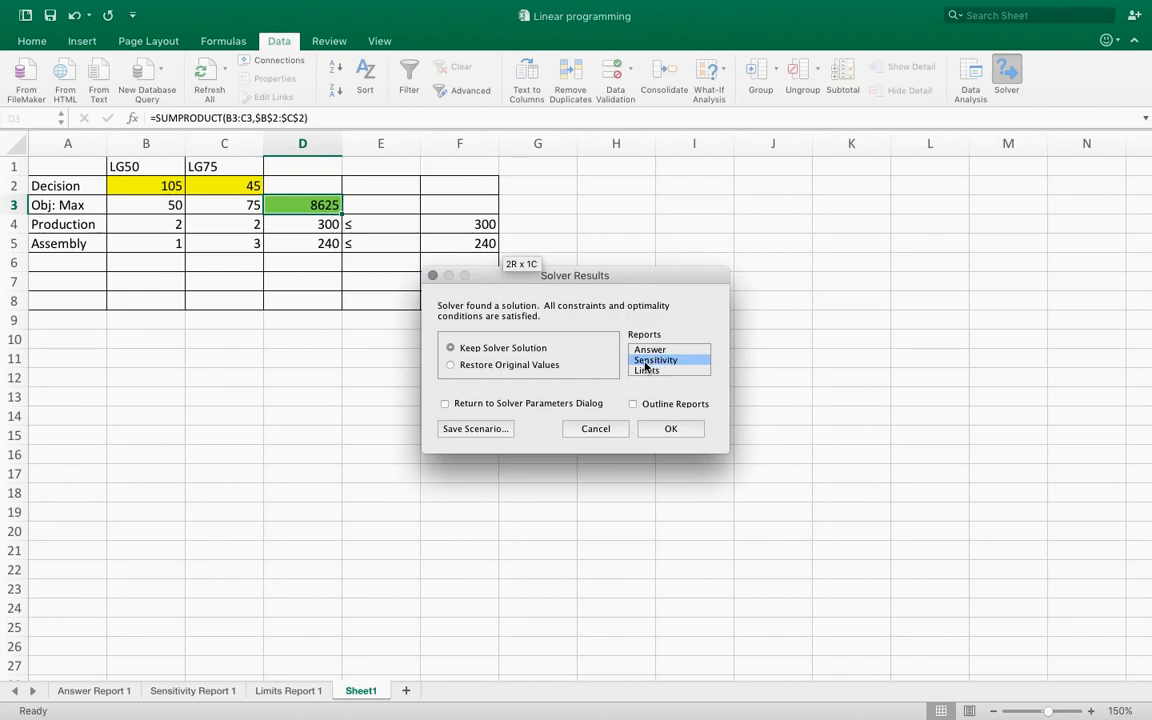
pyautogui.click(661, 436)
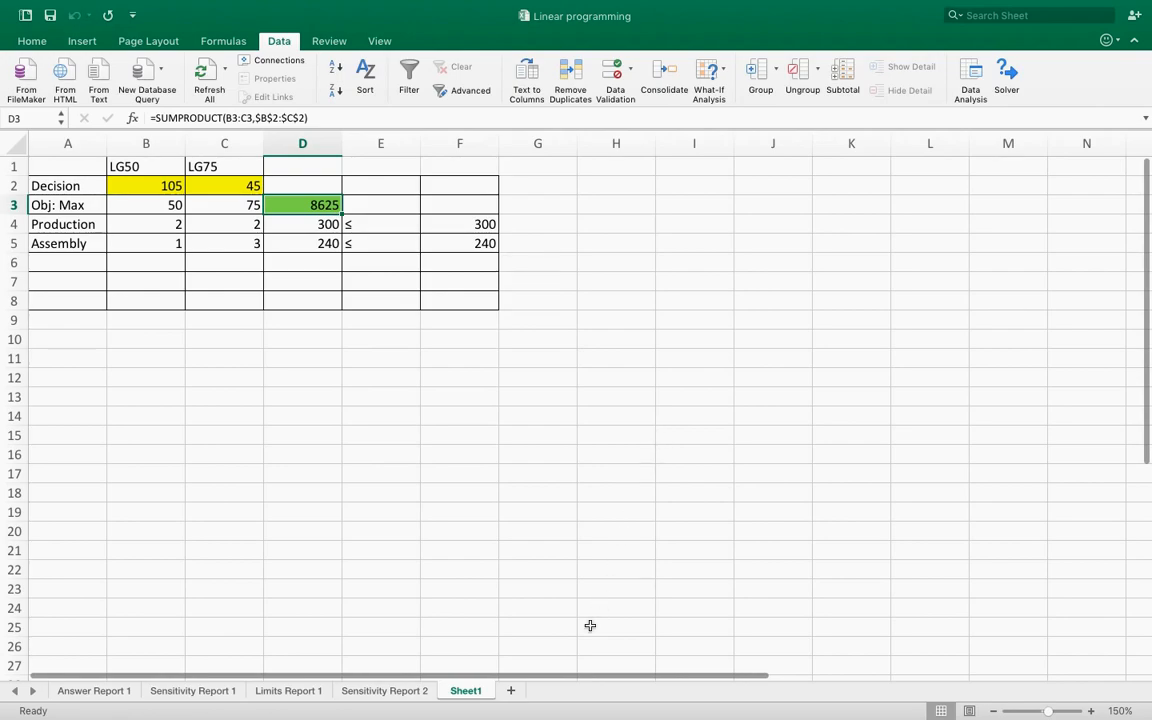
pyautogui.click(397, 695)
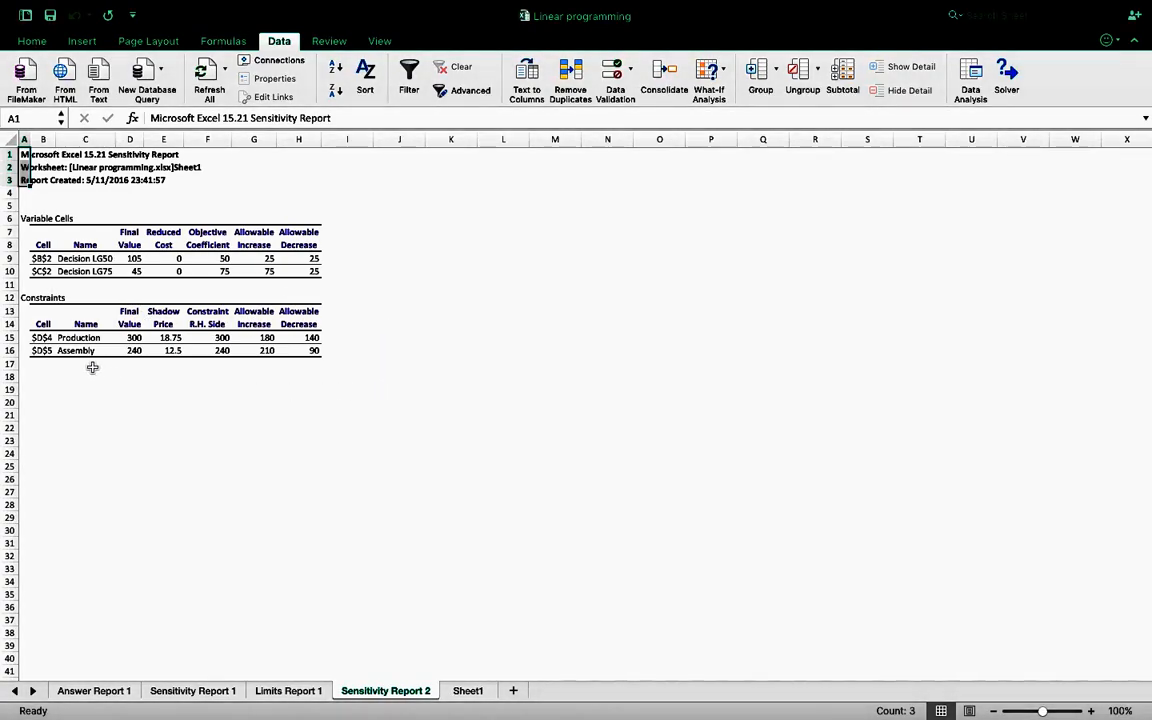
pyautogui.click(466, 693)
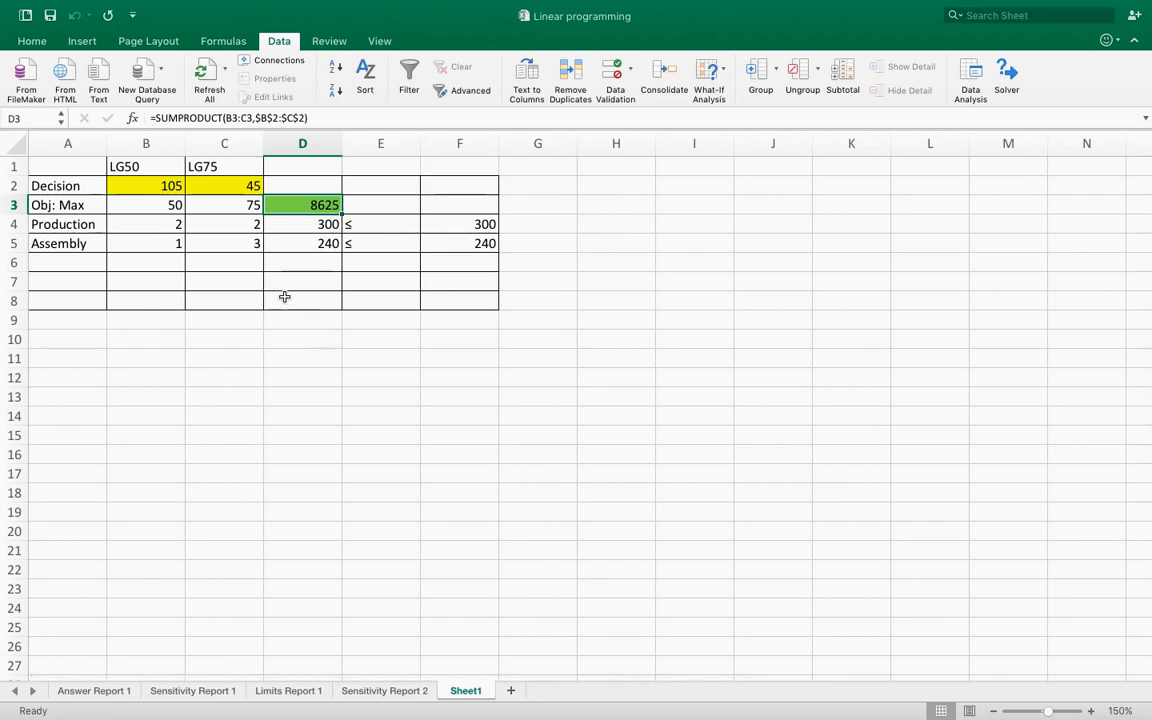
pyautogui.moveTo(56, 165); pyautogui.dragTo(536, 338)
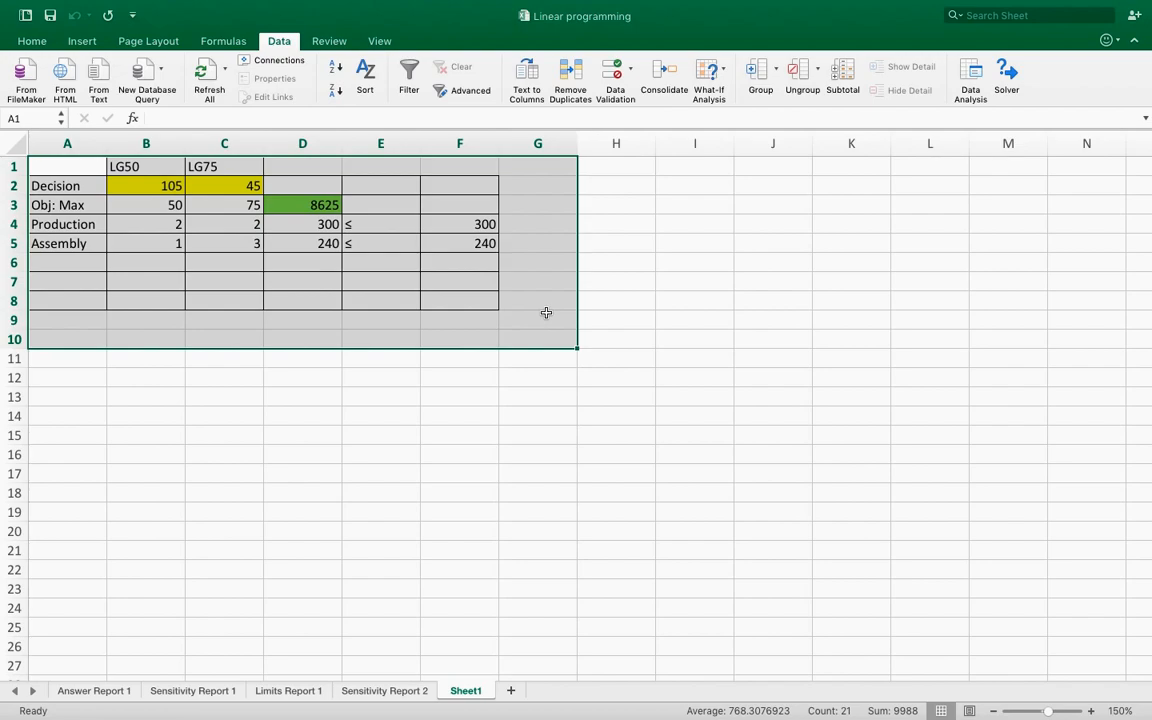
pyautogui.rightClick(957, 700)
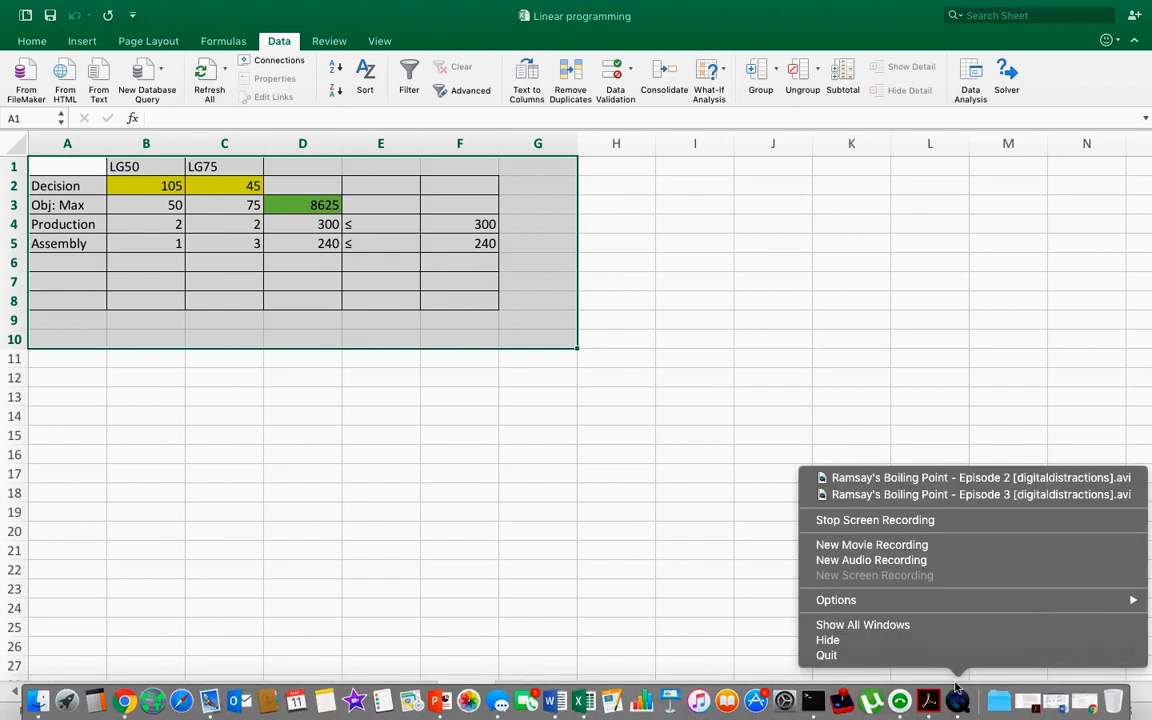